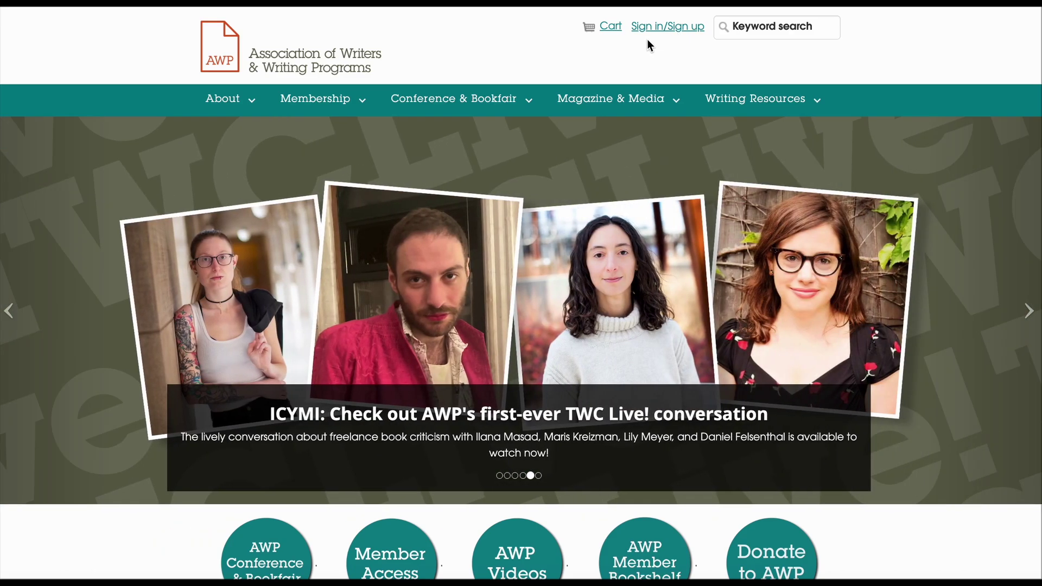
# Step: From the Sign in page, follow the 'Forgot password?' link to the password request form
pyautogui.click(648, 38)
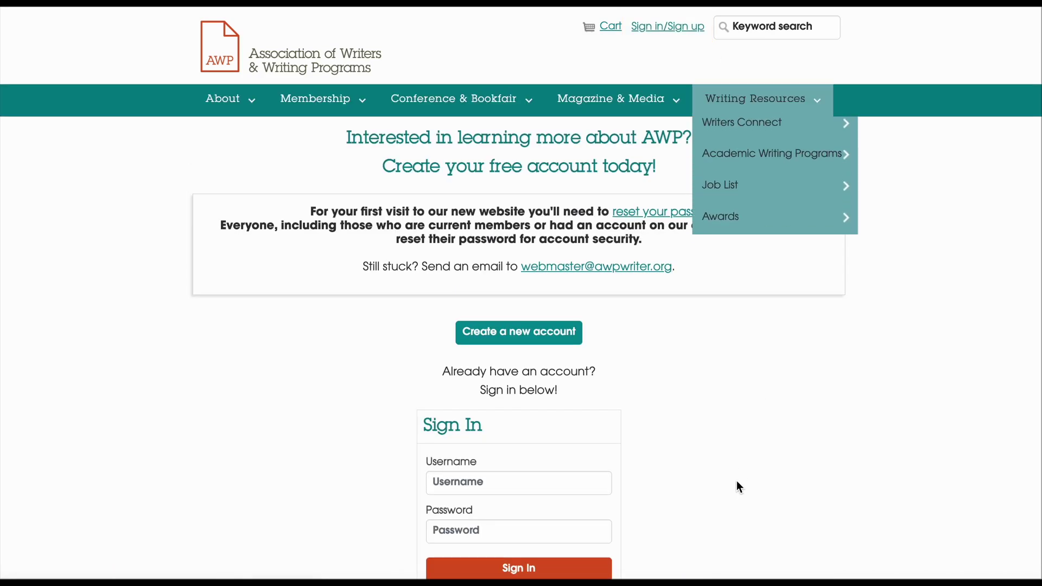
pyautogui.scroll(-2, 672, 426)
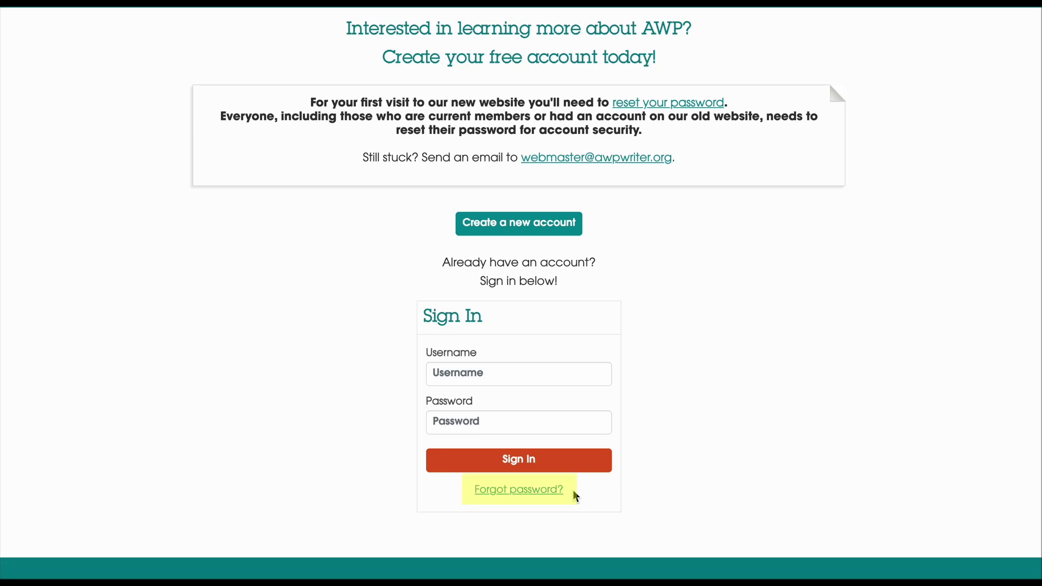
pyautogui.click(557, 491)
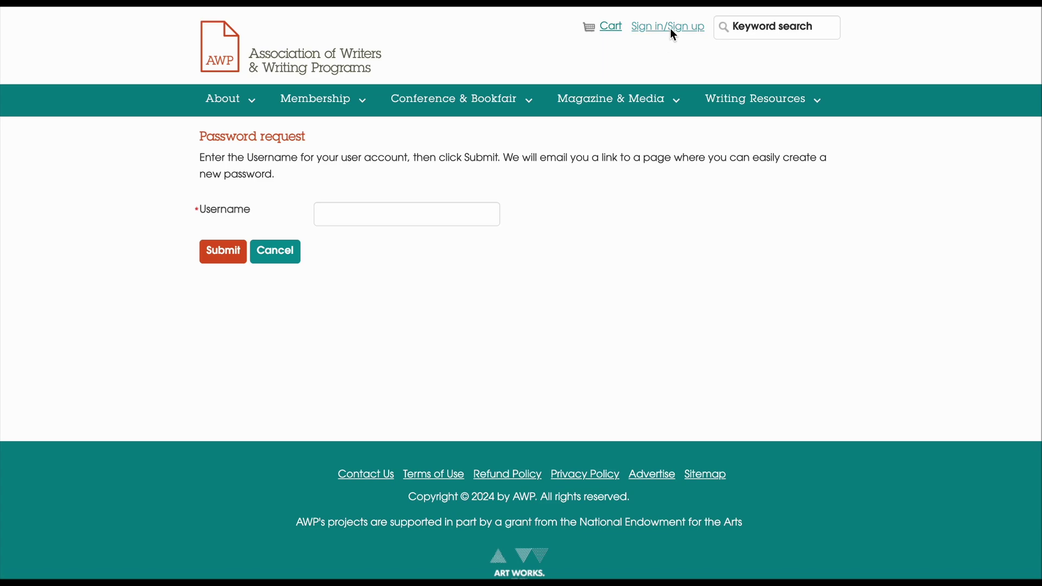
# Step: Sign in with the account username and password, then open Conference & Bookfair > 2026 Event Proposals
pyautogui.click(672, 31)
pyautogui.click(480, 492)
pyautogui.write('janedoe@test.org')
pyautogui.click(476, 534)
pyautogui.write('•••••••')
pyautogui.click(488, 568)
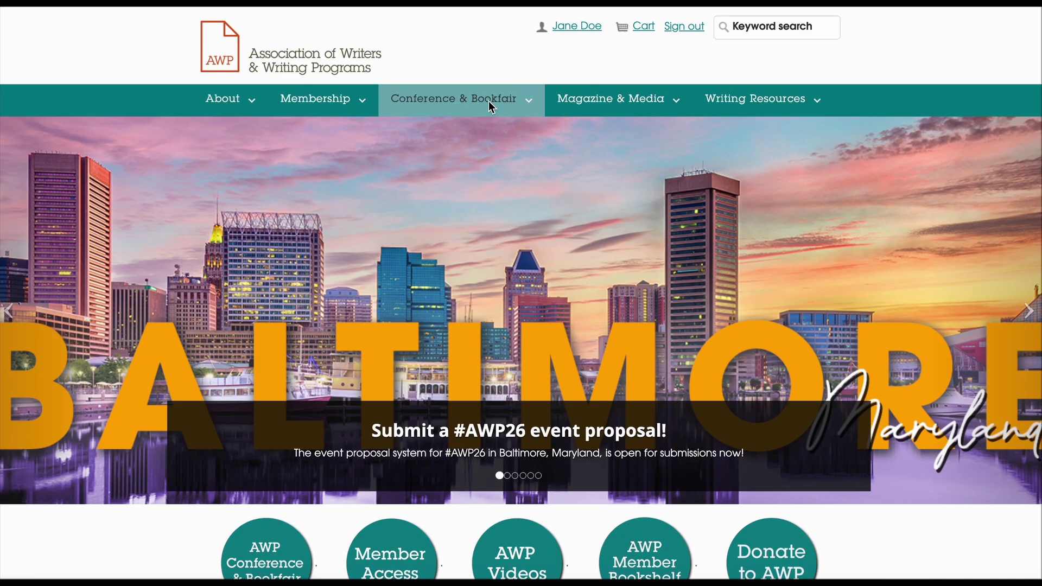
pyautogui.moveTo(478, 100)
pyautogui.click(468, 131)
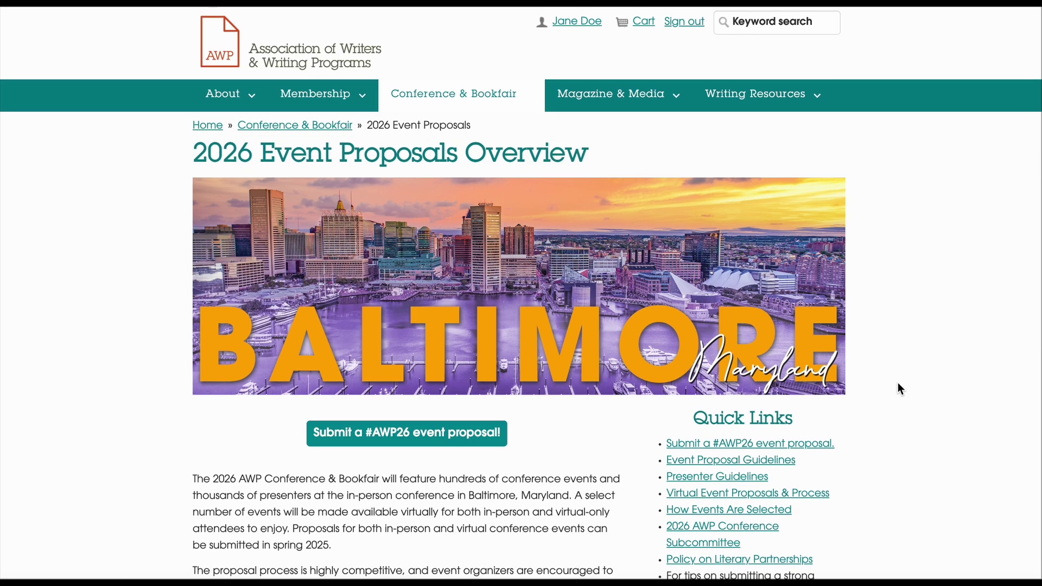
# Step: Follow the overview page's 'Submit a #AWP26 event proposal!' button into the submission portal
pyautogui.scroll(-1, 898, 384)
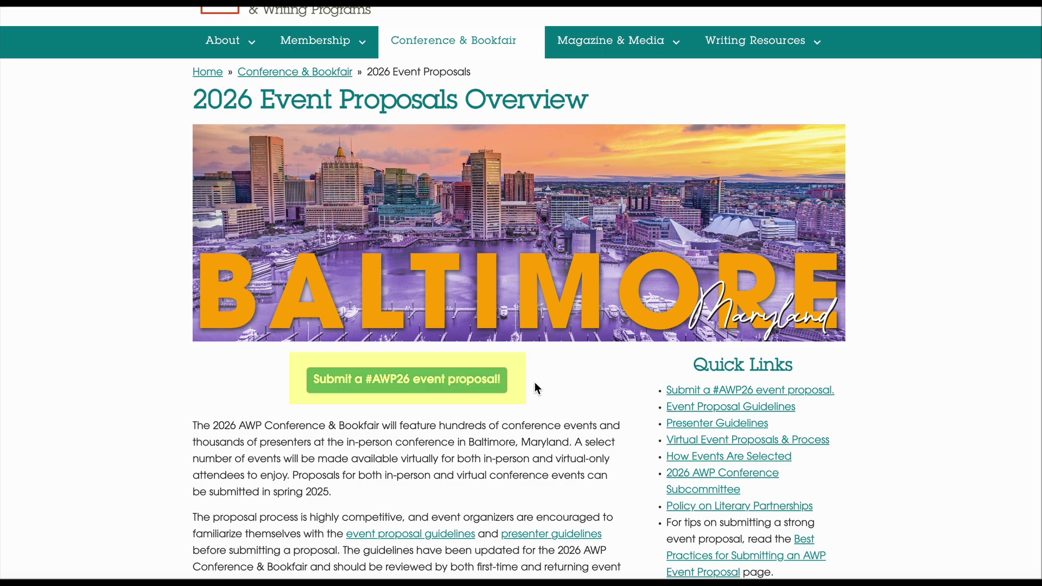
pyautogui.click(497, 384)
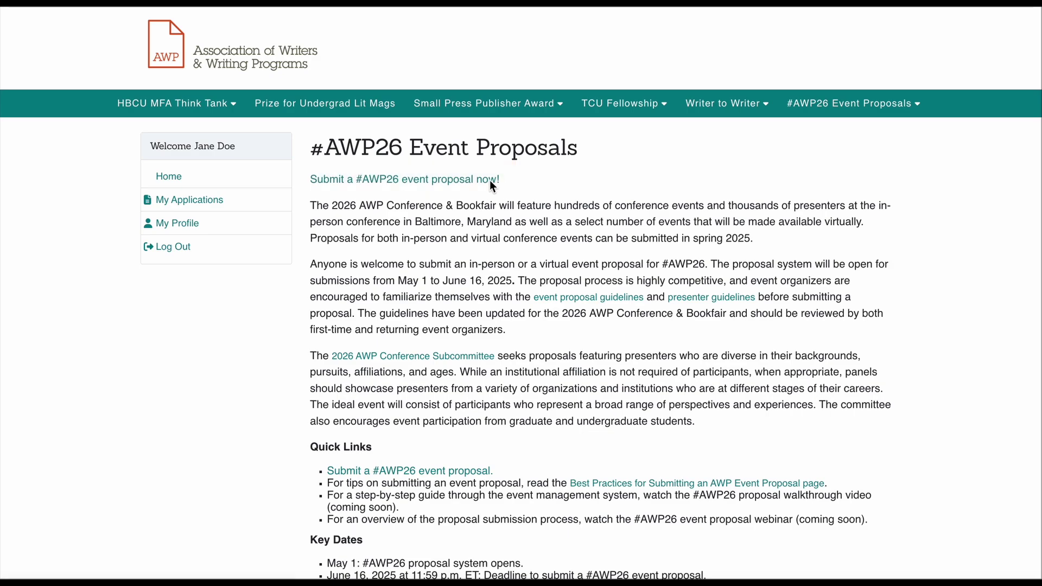
# Step: Start a fresh proposal with the 'Submit a #AWP26 event proposal now!' link
pyautogui.click(491, 181)
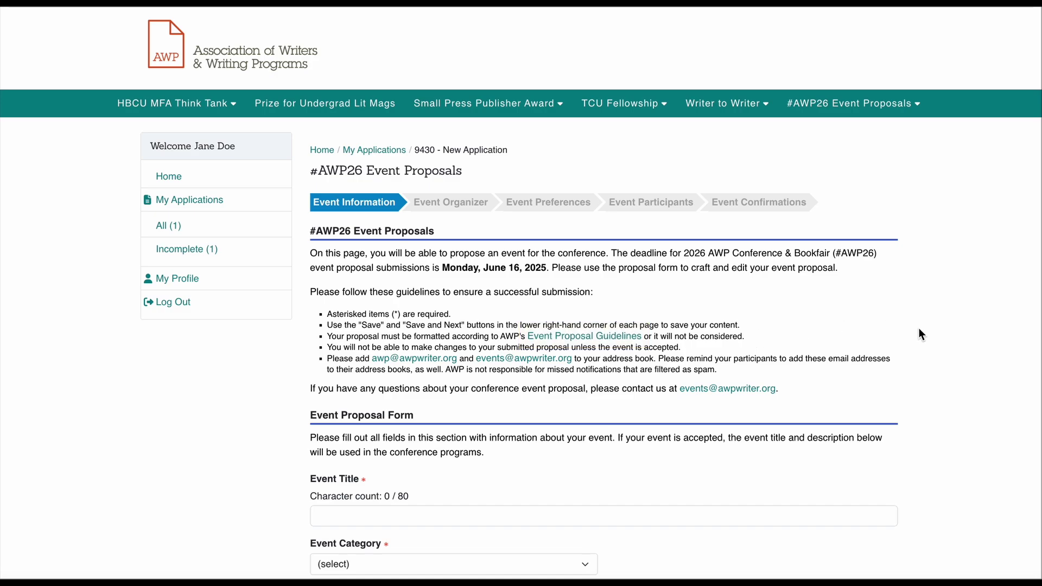
# Step: Enter 'How to Find a Literary Agent' as the Event Title
pyautogui.scroll(-6, 934, 446)
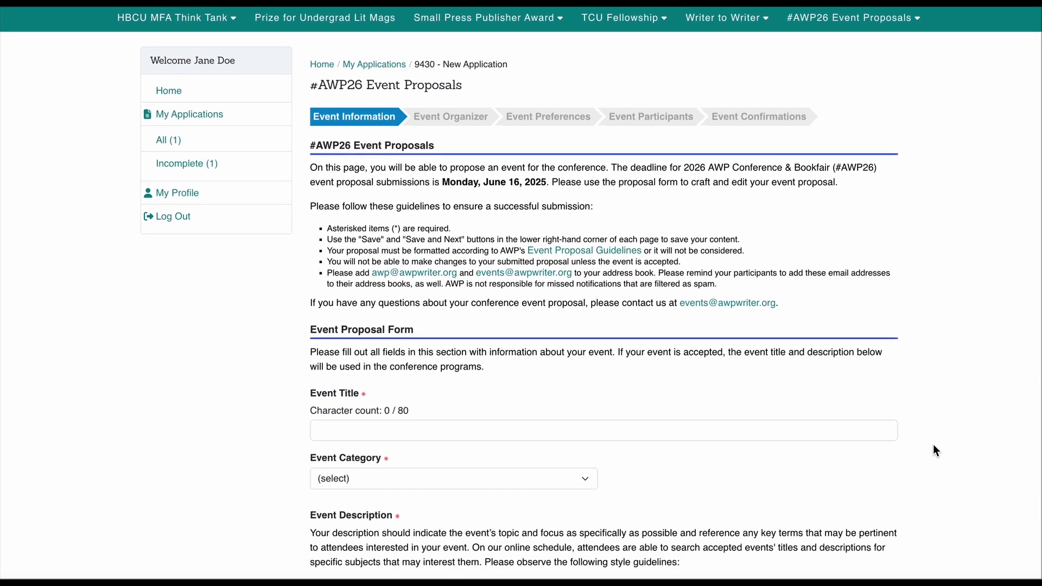
pyautogui.scroll(-1, 935, 450)
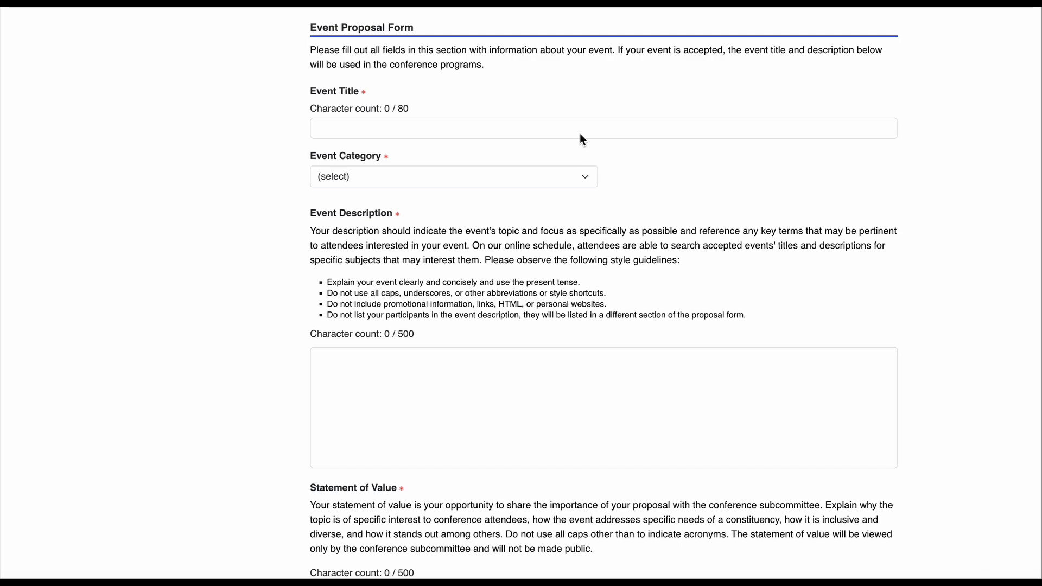
pyautogui.write('How to Find a Literary ')
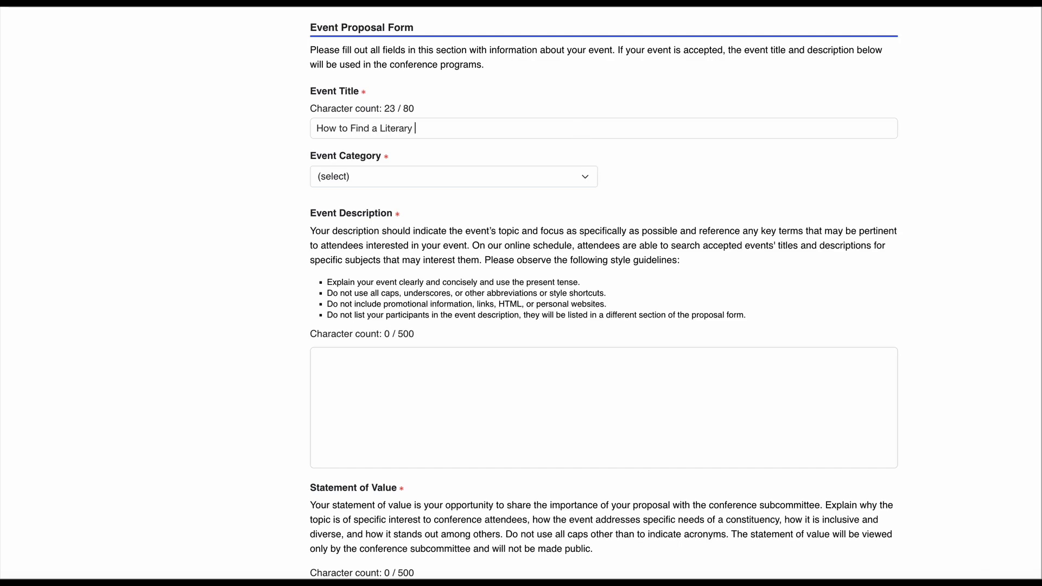
pyautogui.write('Agent')
pyautogui.click(569, 172)
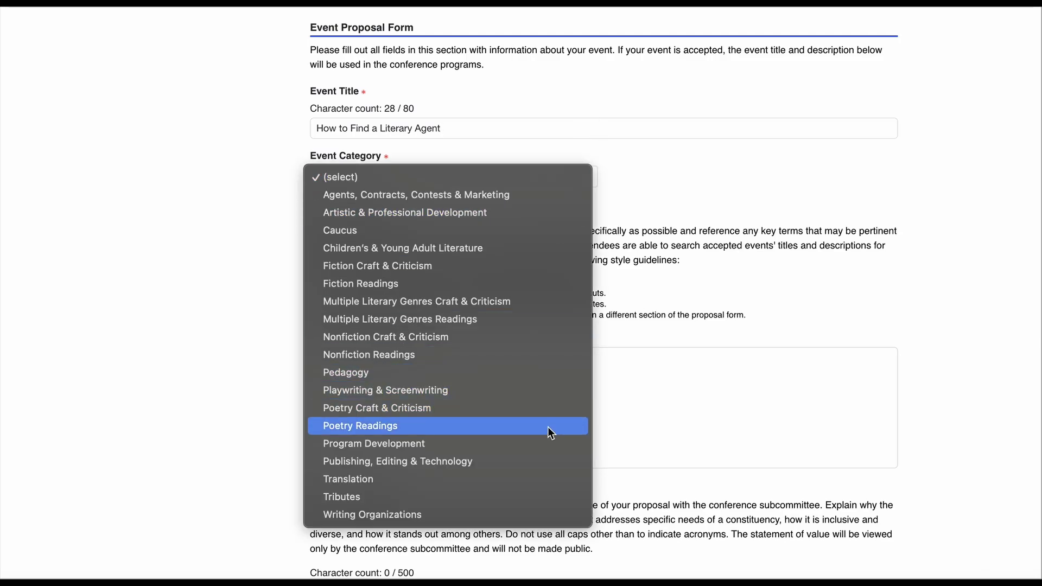
# Step: Pick Agents, Contracts, Contests & Marketing and describe the agents' advice on finding the right agent
pyautogui.click(555, 195)
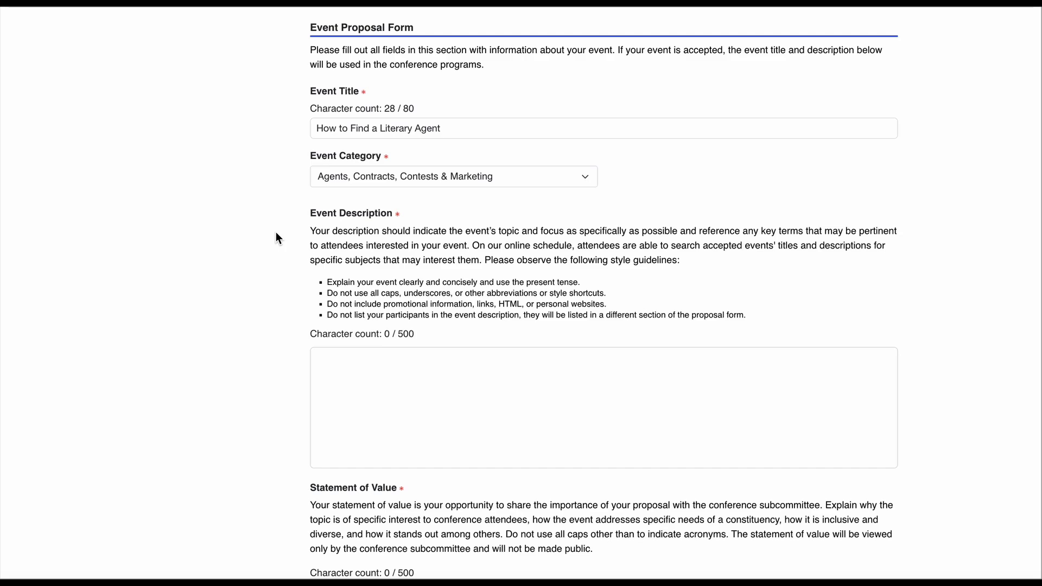
pyautogui.write('Literary agents will share their best advice for finding the right agent for you and your work.')
# Step: Write 'Attendees will find this event valuable because...' in the Statement of Value box
pyautogui.scroll(-3, 604, 293)
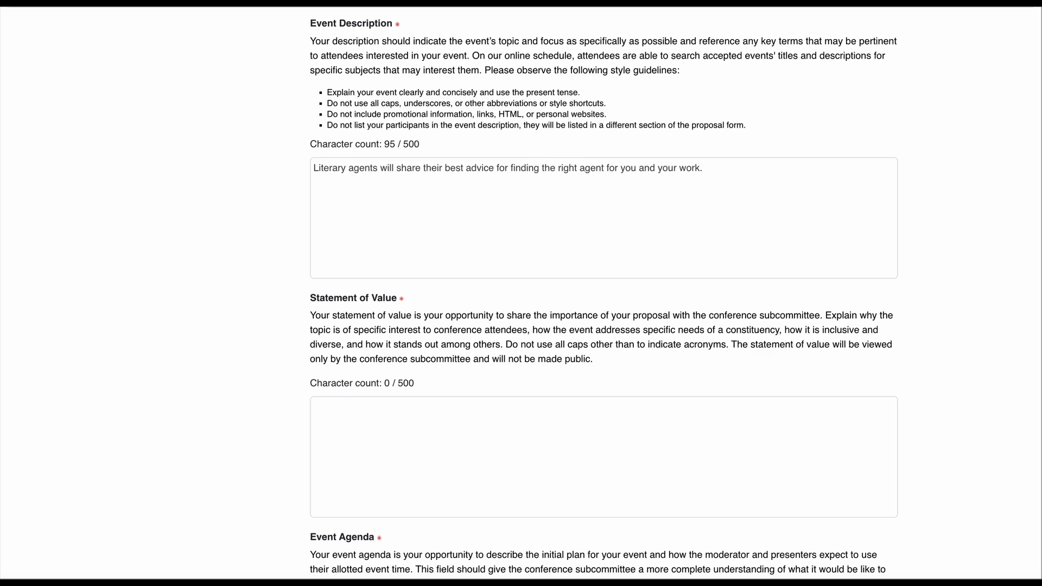
pyautogui.click(331, 421)
pyautogui.write('Attendees w')
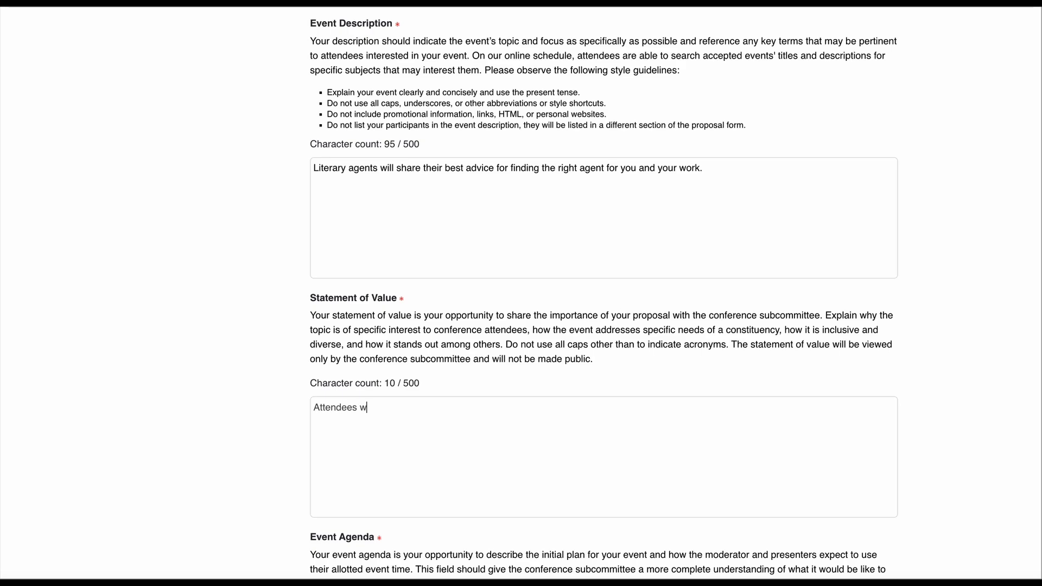
pyautogui.write('ill find this event valuable because...')
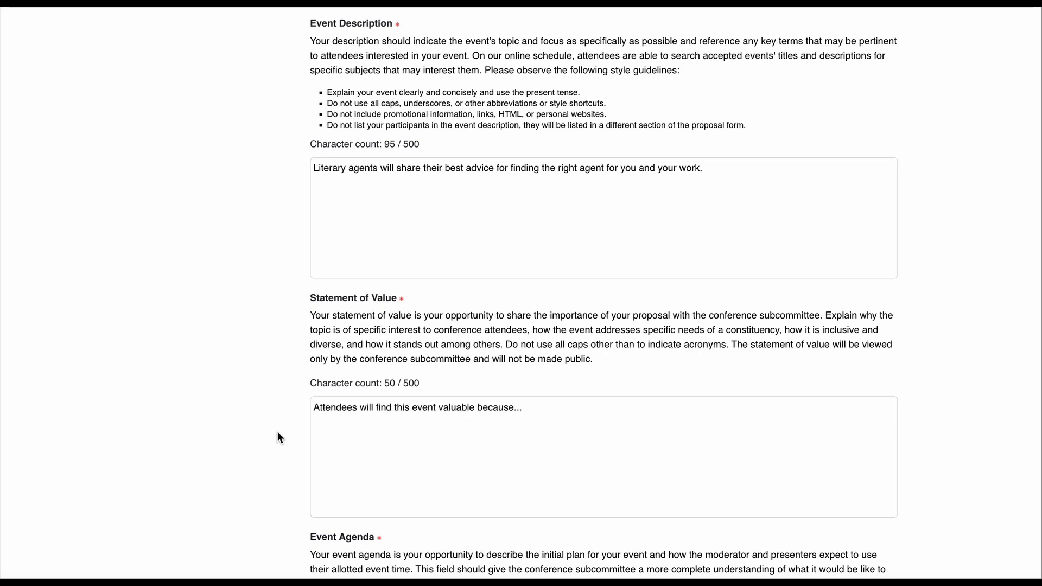
pyautogui.scroll(-5, 278, 433)
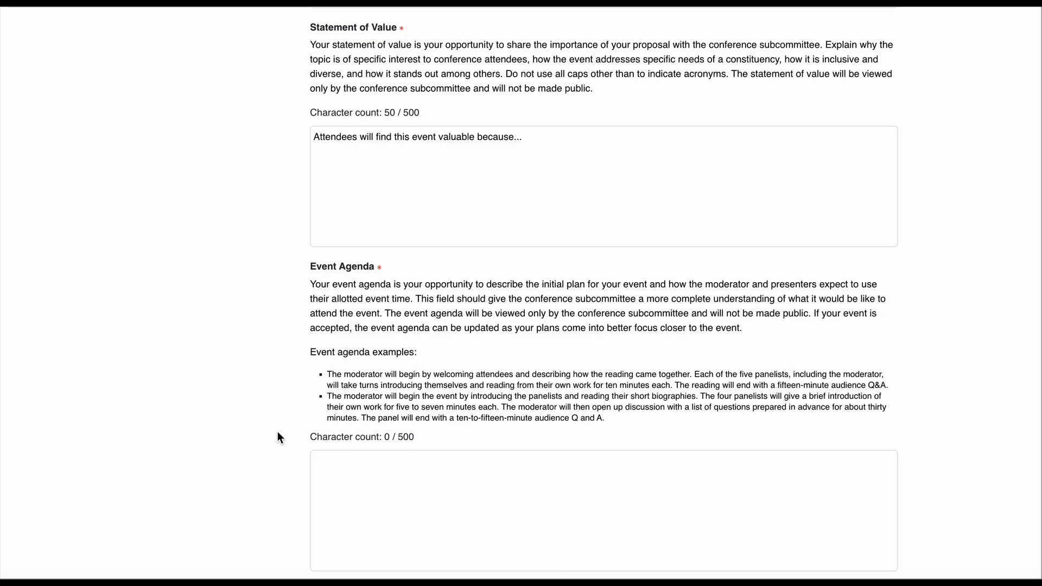
# Step: Paste the agenda: agent introductions, career overviews, 45-minute discussion, then 10-15 minute Q&A
pyautogui.scroll(-2, 278, 437)
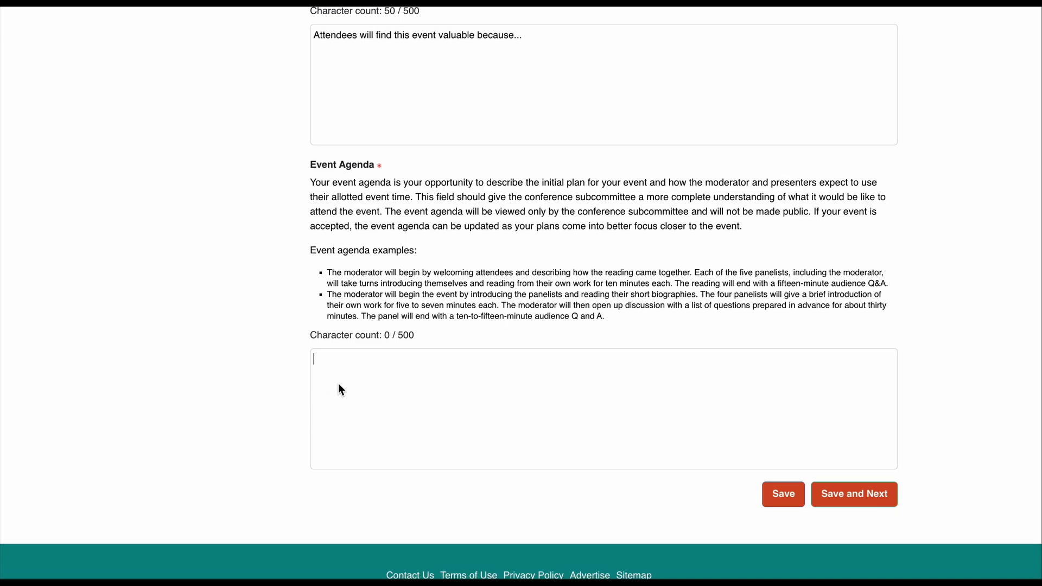
pyautogui.write('The moderator will begin the event by introducing the agents and reading their short biographies. The four panelists will give a brief overview of their careers, then the moderator will lead the group in an approximately 45 minute discussion on the most common questions agents hear from writers. The panel will end with a 10-15 minute audience Q&A.')
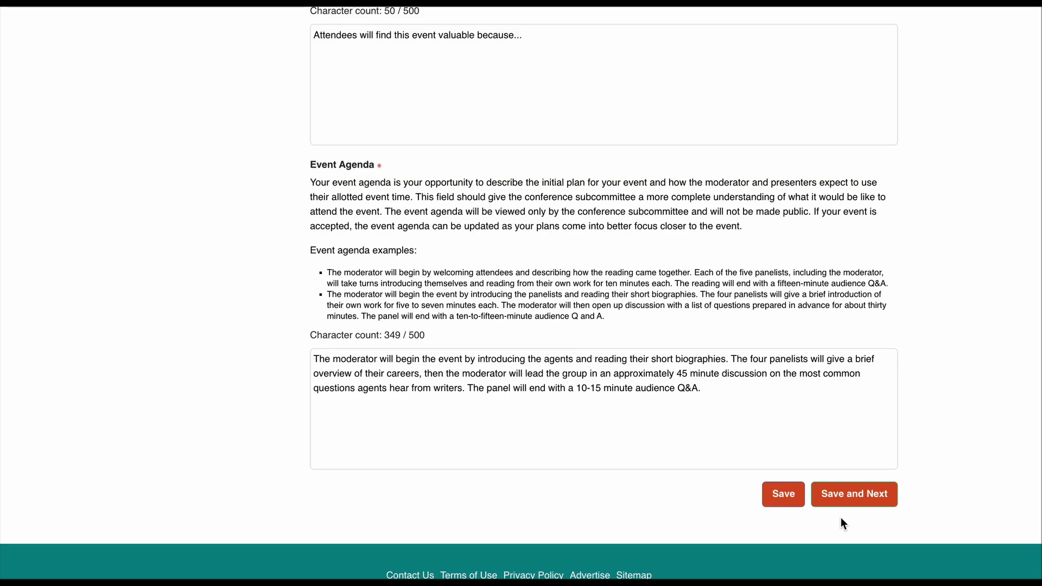
# Step: Save the title, category, description, value and agenda, then return to the #AWP26 proposals page
pyautogui.click(787, 499)
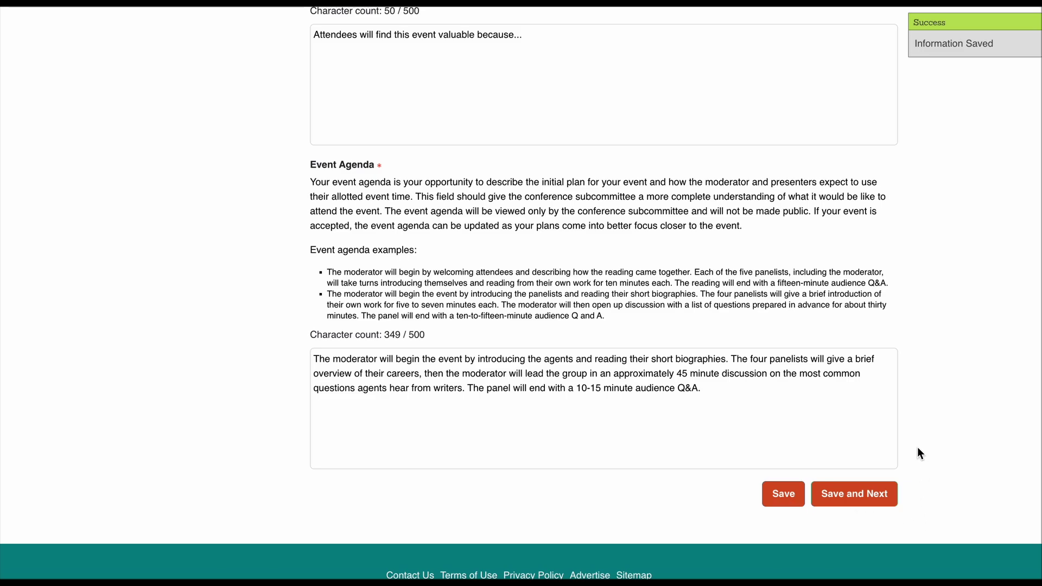
pyautogui.scroll(10, 917, 433)
pyautogui.scroll(6, 920, 376)
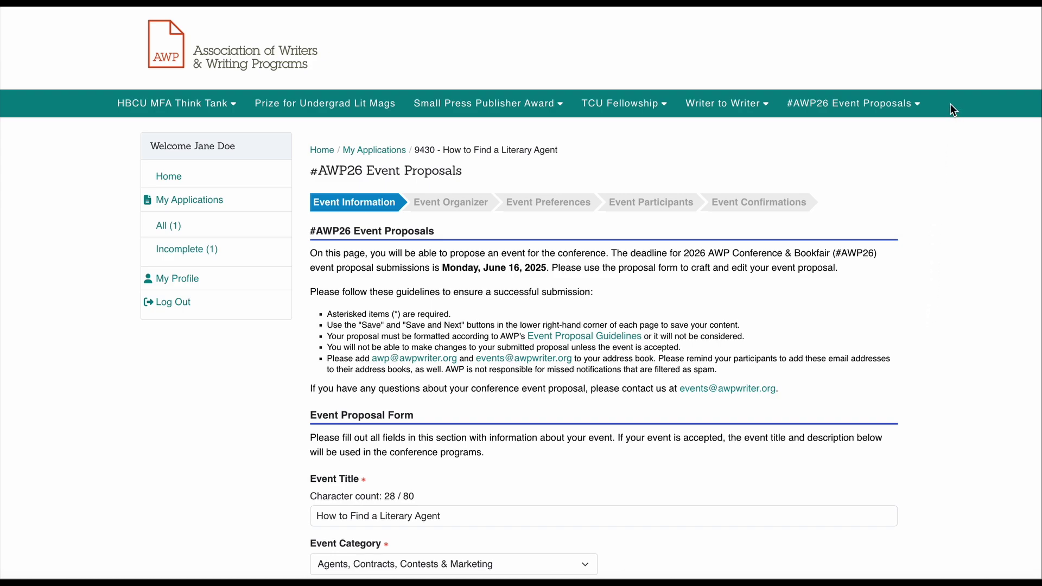
pyautogui.click(899, 106)
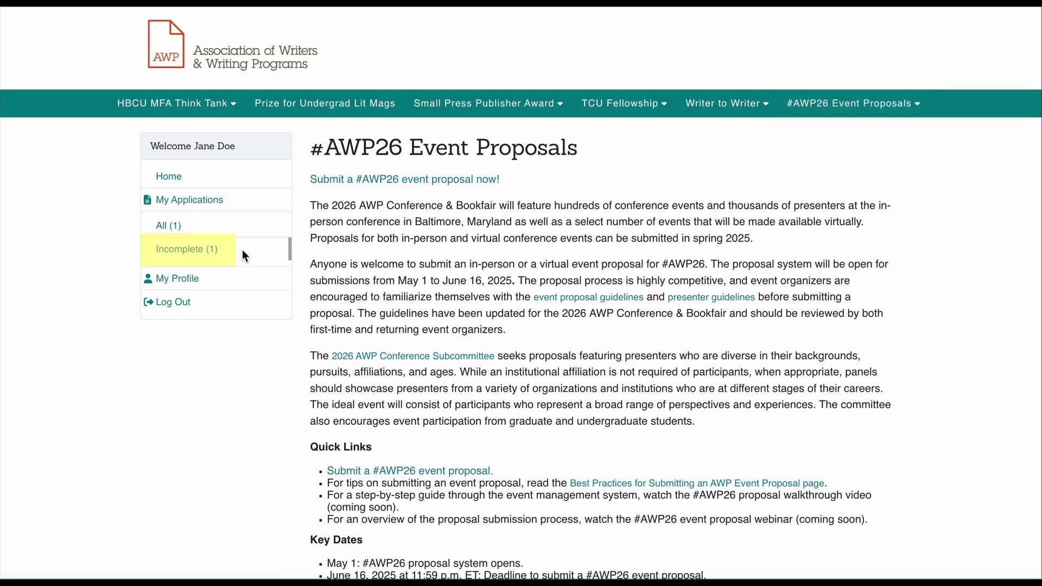
# Step: Under Incomplete (1), edit the 'How to Find a Literary Agent' proposal
pyautogui.click(202, 249)
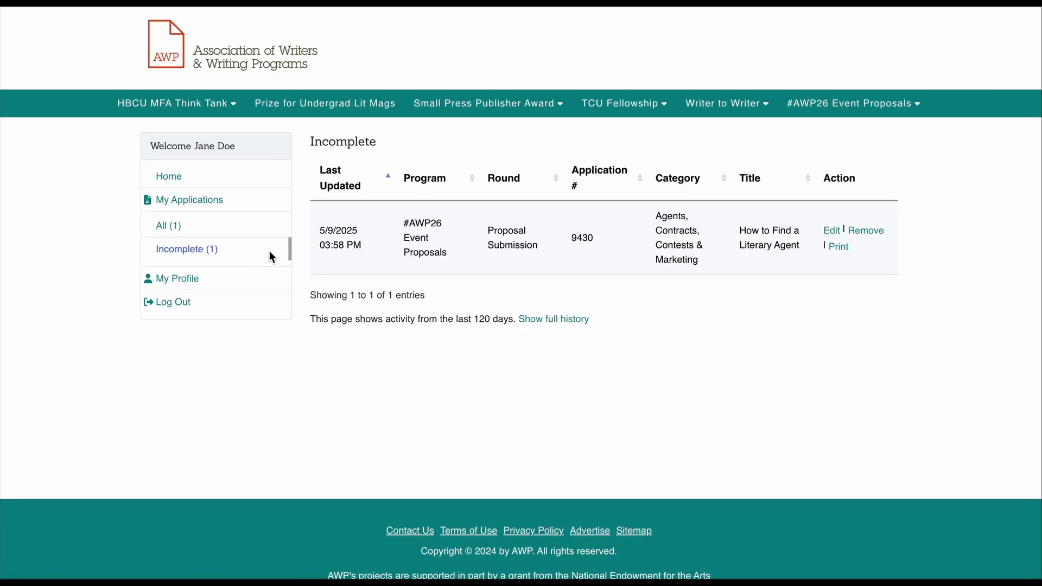
pyautogui.click(831, 232)
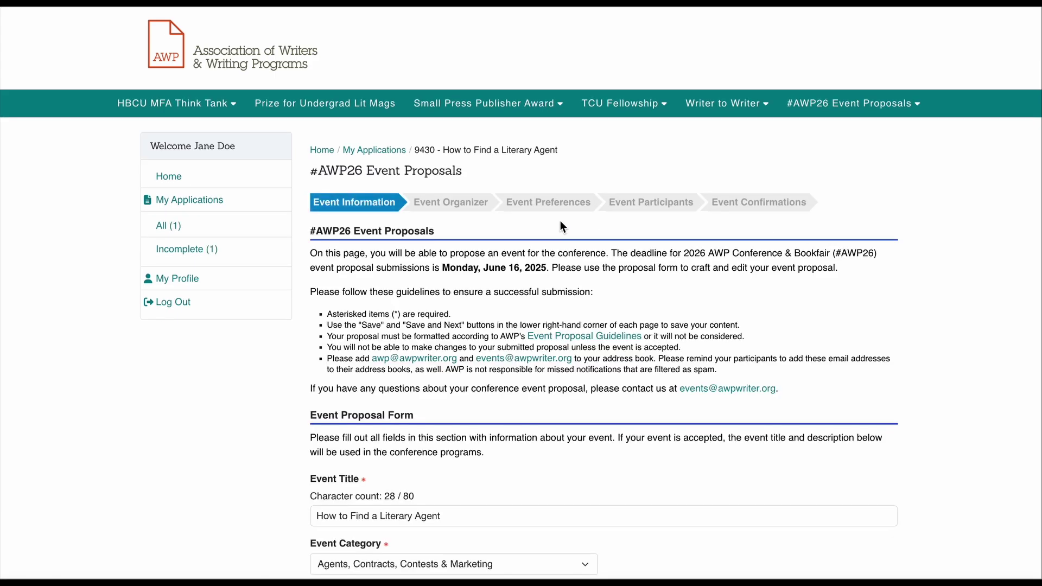
# Step: Open the Event Organizer step and enter the organizer's street address and city
pyautogui.click(457, 217)
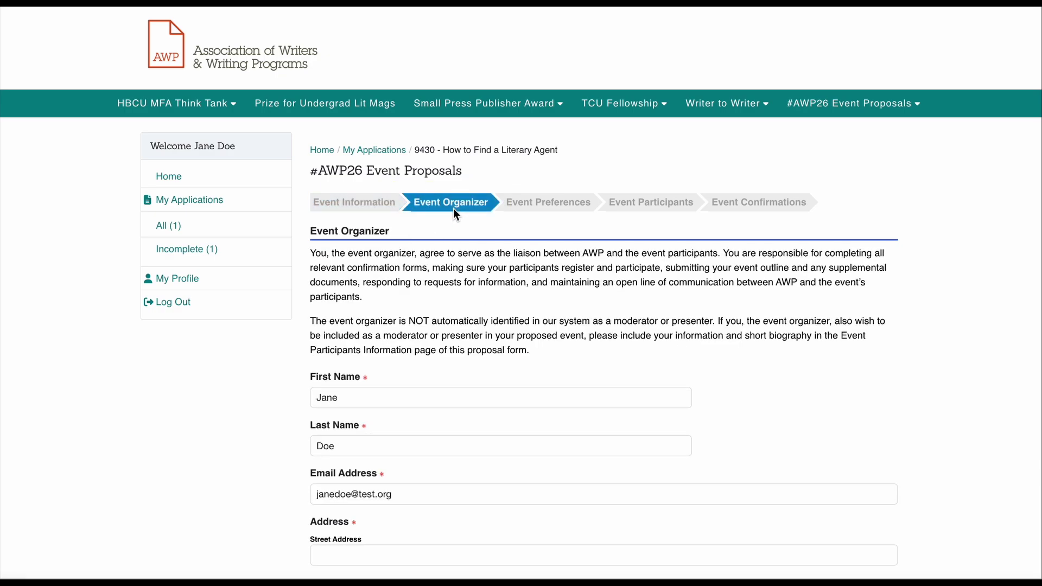
pyautogui.scroll(-5, 935, 330)
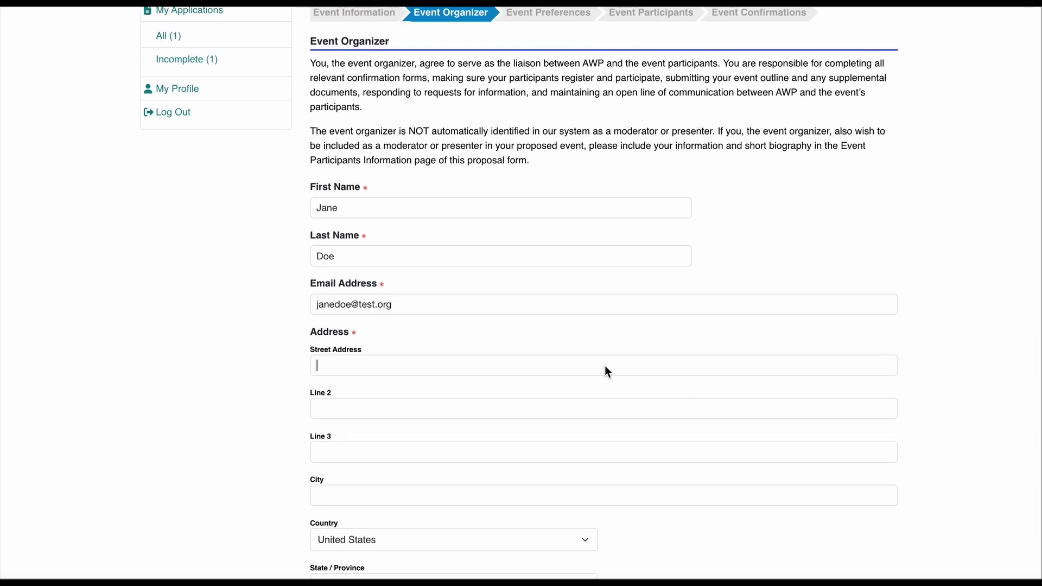
pyautogui.click(605, 367)
pyautogui.click(499, 496)
pyautogui.write('Norfolk')
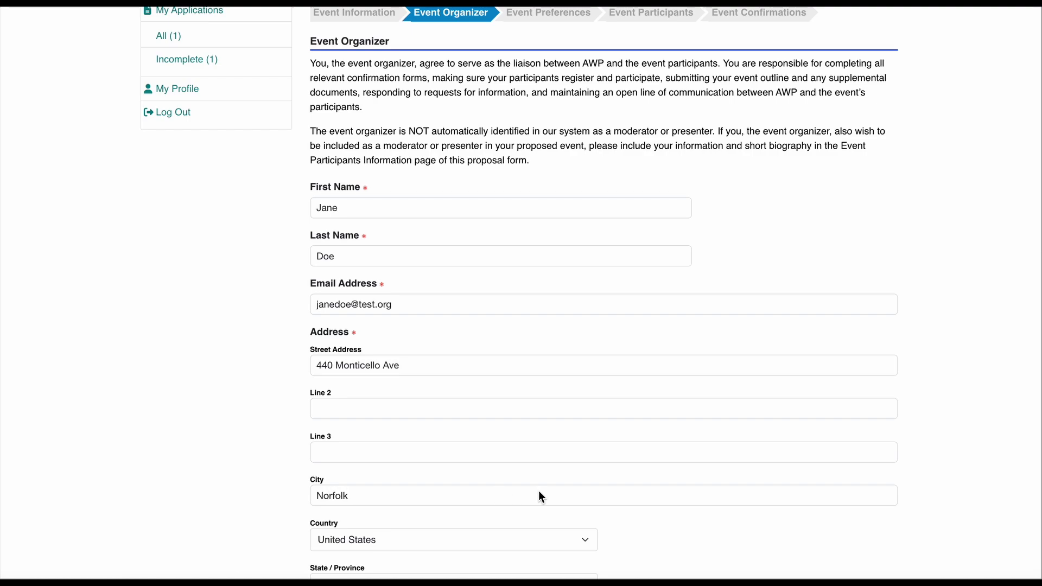
# Step: Keep United States as the country, choose the state, and enter the organizer's zip code and phone number
pyautogui.scroll(-3, 540, 495)
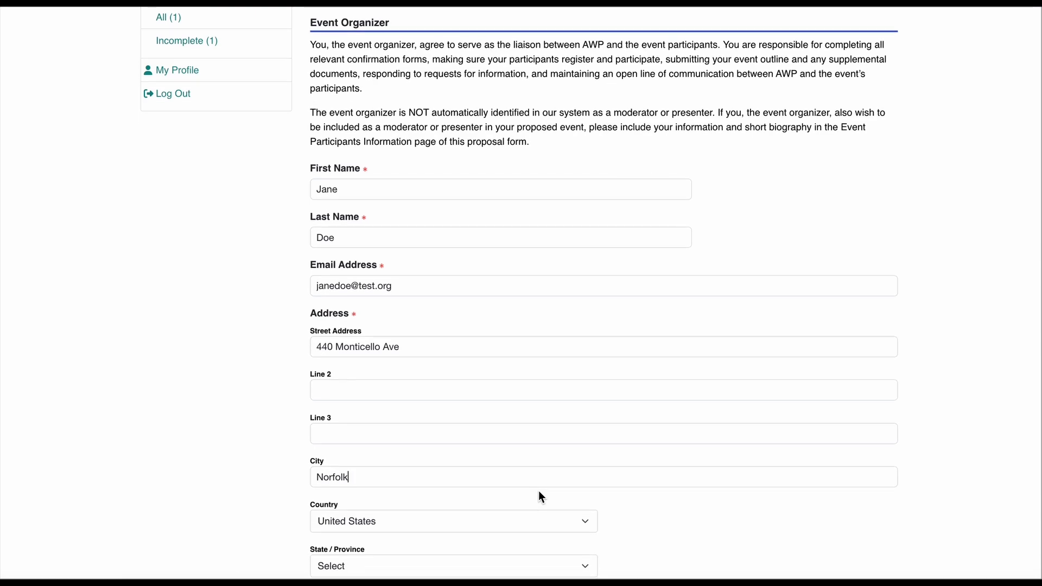
pyautogui.click(475, 376)
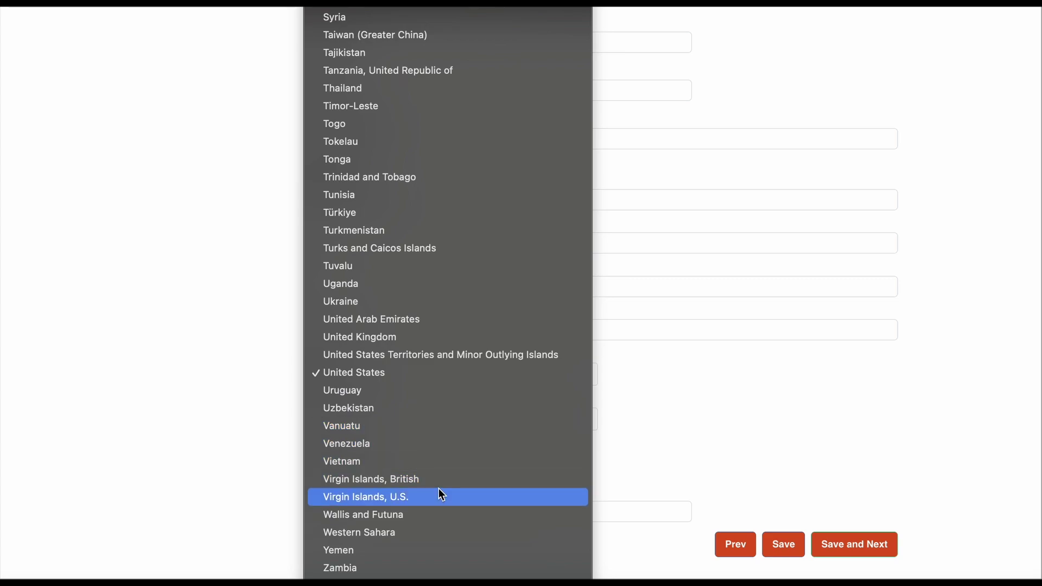
pyautogui.click(397, 380)
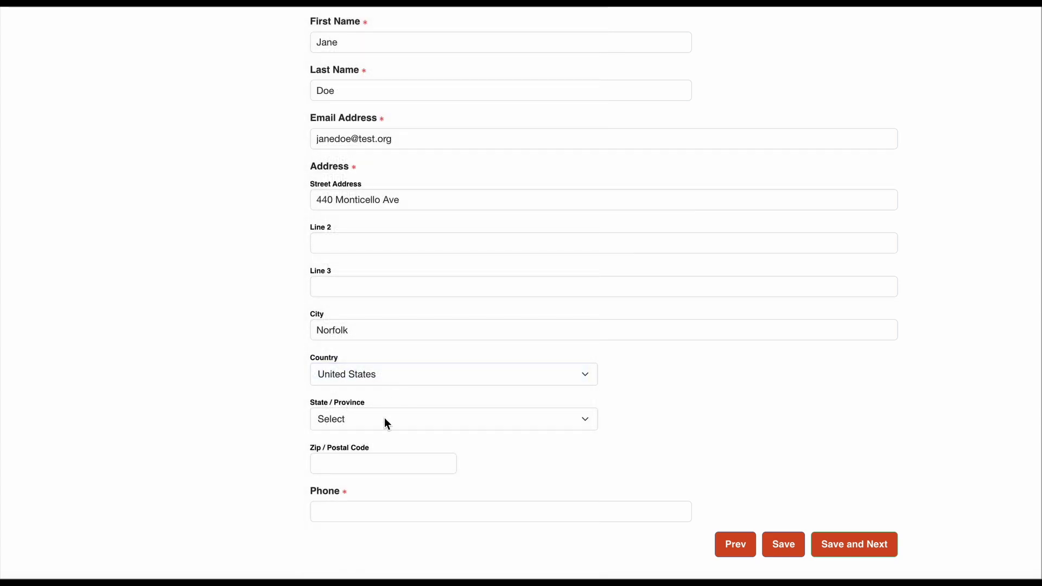
pyautogui.click(384, 423)
pyautogui.scroll(-15, 389, 433)
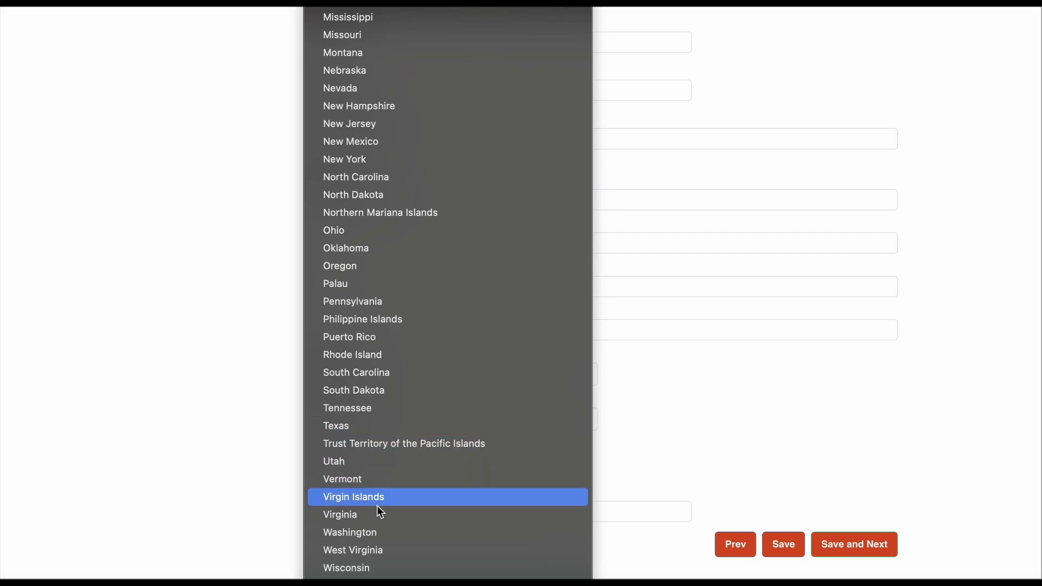
pyautogui.click(378, 514)
pyautogui.click(345, 466)
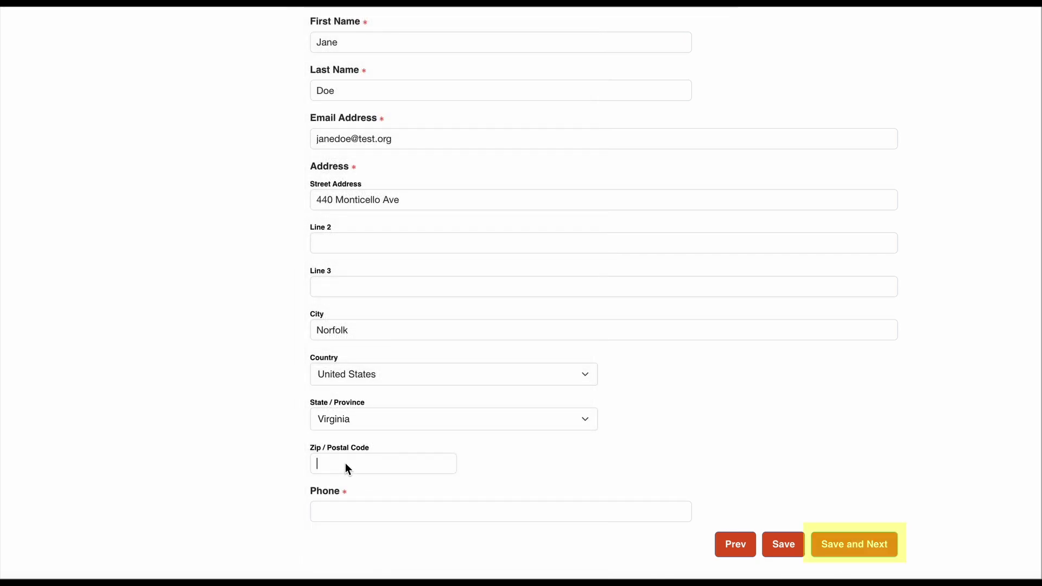
pyautogui.write('23510')
pyautogui.click(345, 518)
# Step: Save the organizer details and continue to Event Preferences
pyautogui.click(878, 544)
pyautogui.scroll(2, 899, 432)
pyautogui.scroll(1, 899, 432)
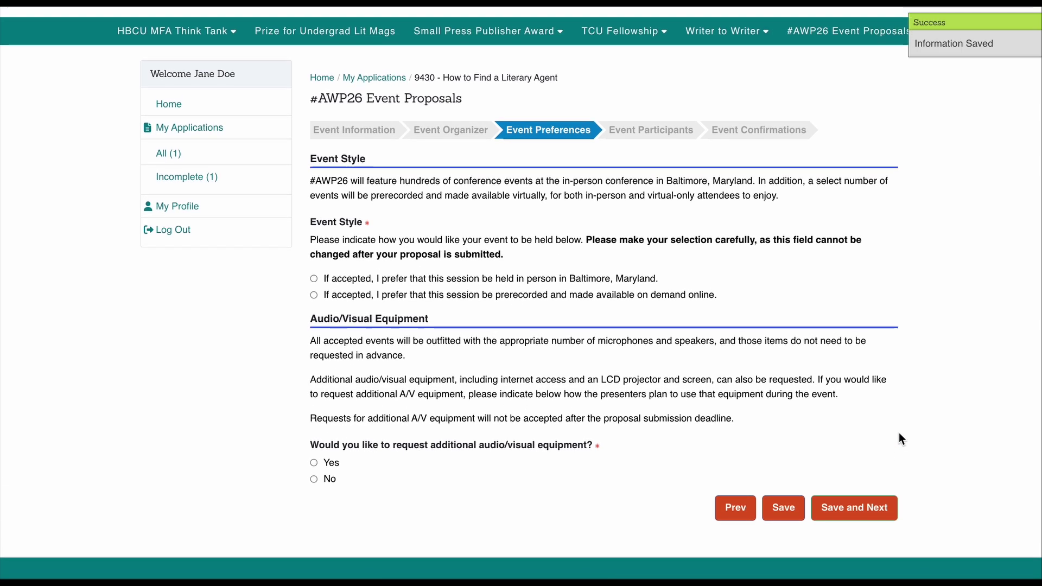
# Step: Choose an in-person Baltimore session and request additional A/V equipment for a remote Zoom presenter
pyautogui.click(315, 279)
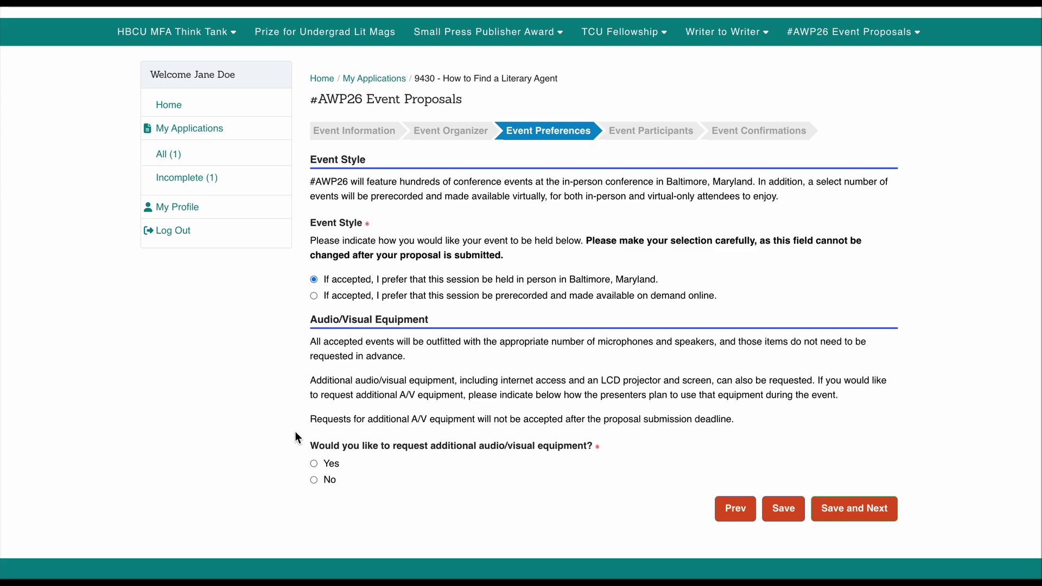
pyautogui.click(314, 464)
pyautogui.scroll(-5, 284, 477)
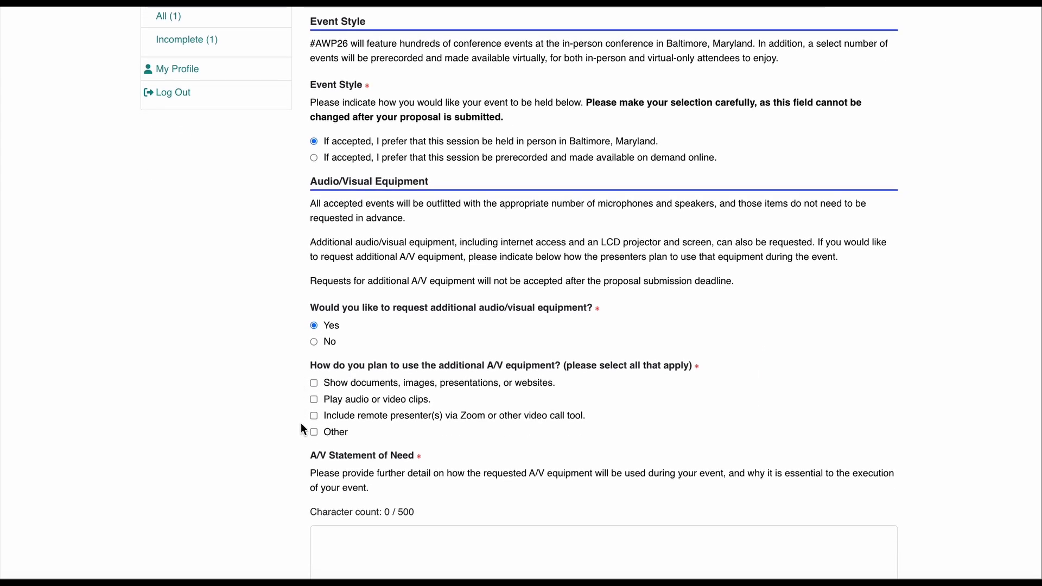
pyautogui.scroll(-5, 290, 430)
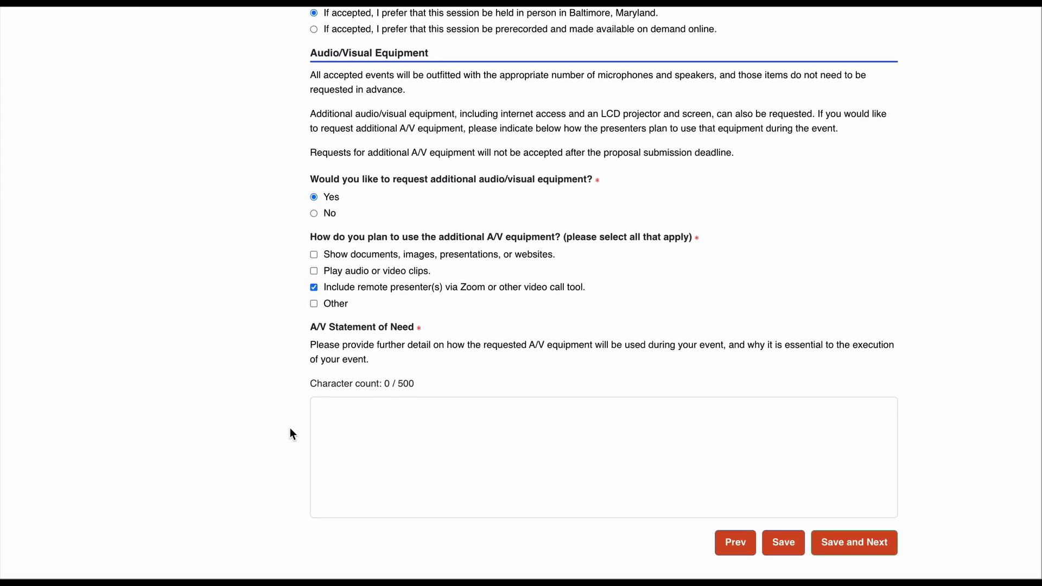
# Step: Enter the A/V statement 'One presenter will need to participate remotely via Zoom call.' and save
pyautogui.click(342, 429)
pyautogui.write('One presenter will need ')
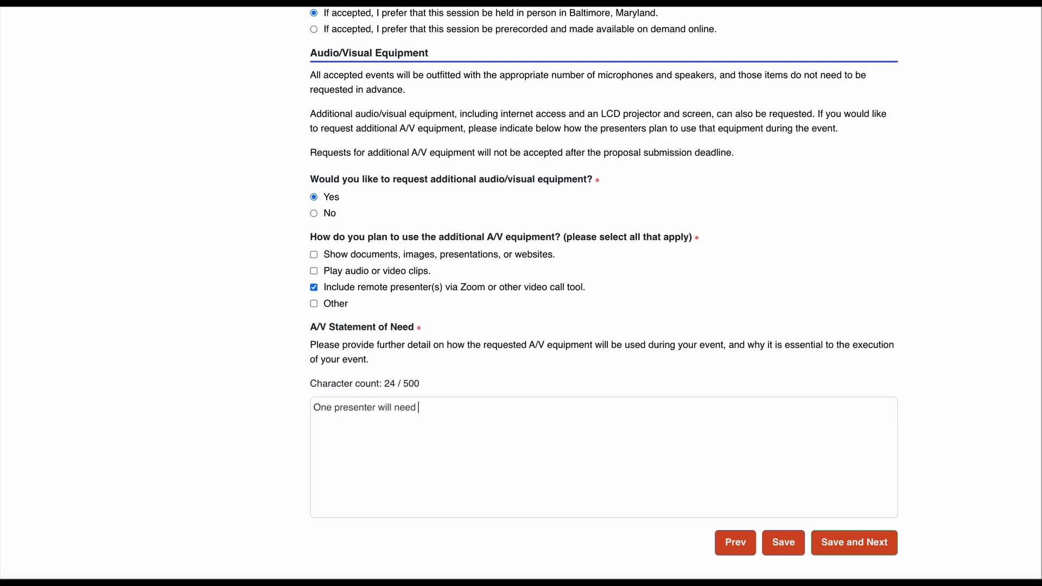
pyautogui.write('to participate remotely via Zoo')
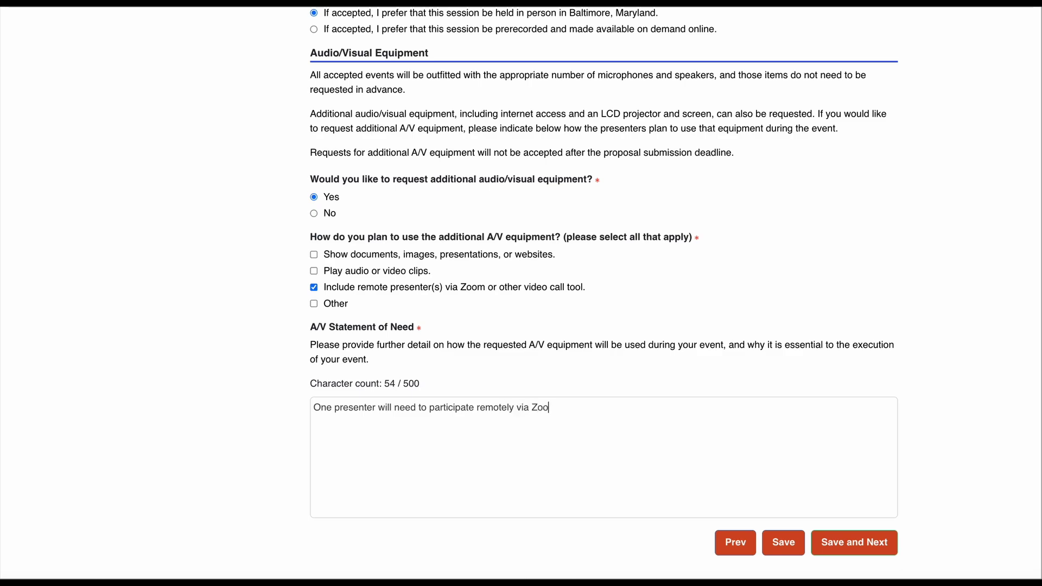
pyautogui.write('m call.')
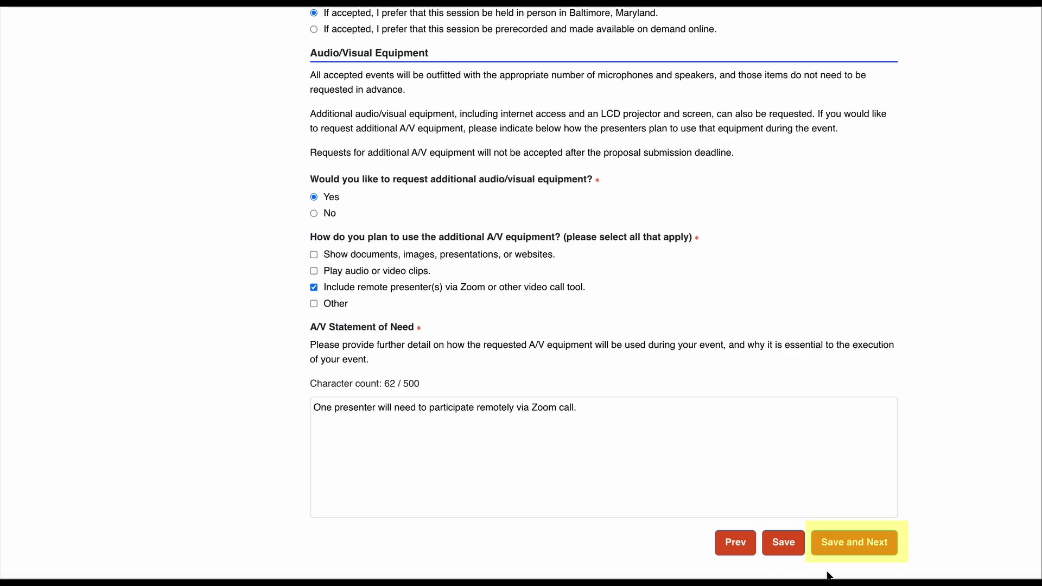
pyautogui.click(851, 548)
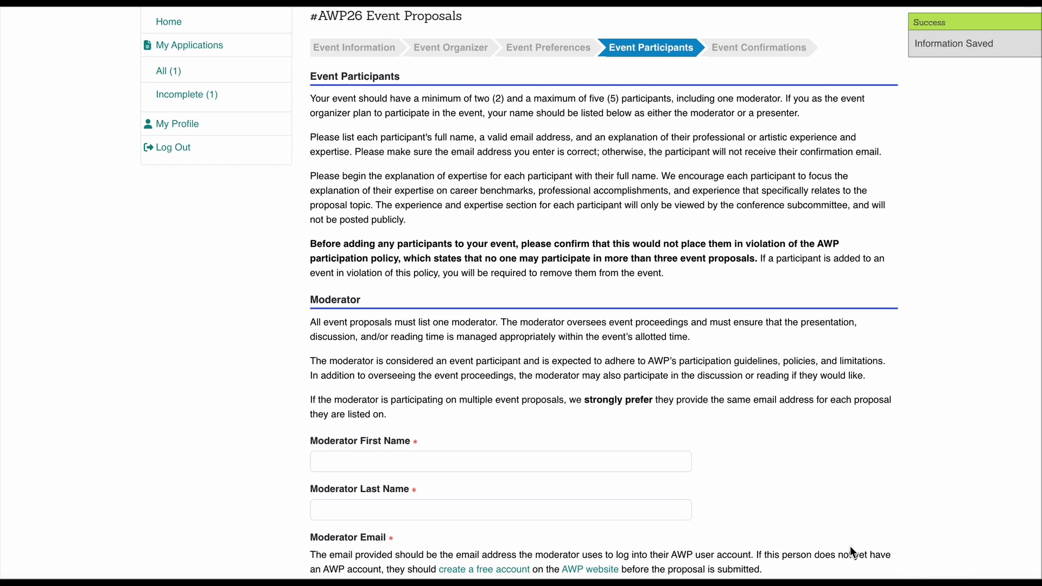
# Step: Enter the moderator's first name, last name and e-mail address
pyautogui.scroll(3, 919, 448)
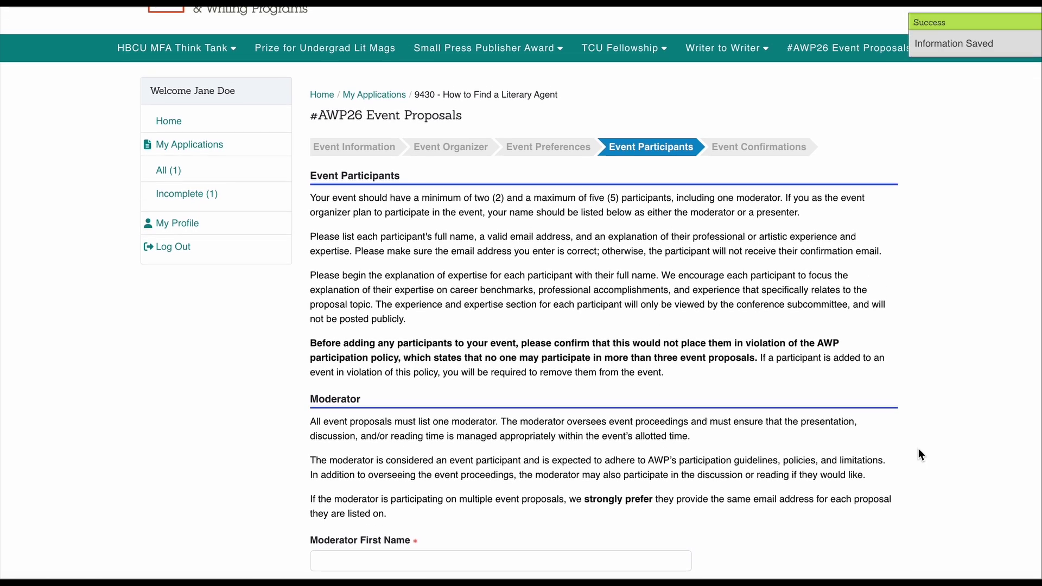
pyautogui.scroll(1, 919, 450)
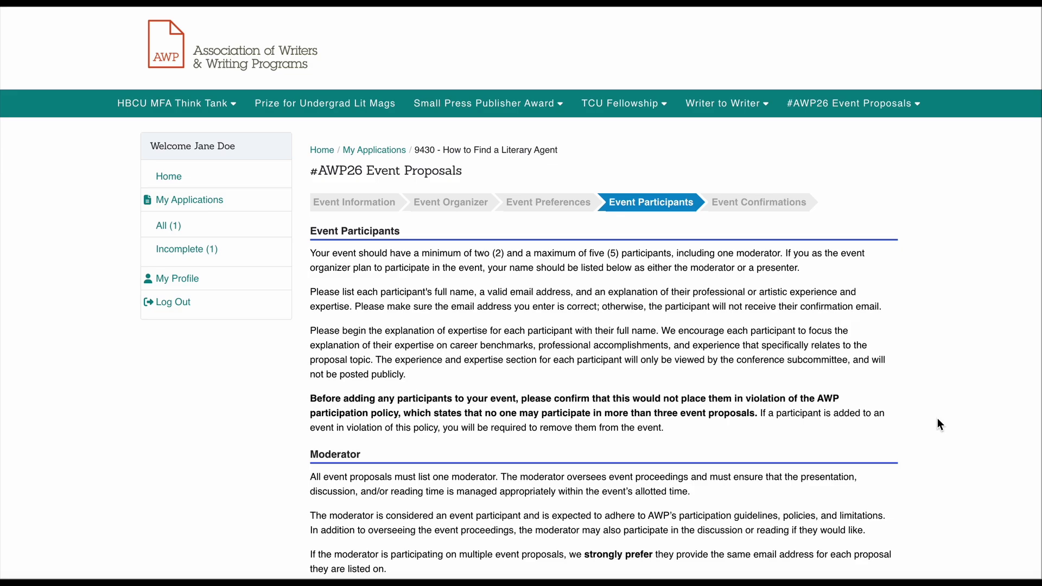
pyautogui.scroll(-5, 938, 419)
pyautogui.scroll(-4, 938, 419)
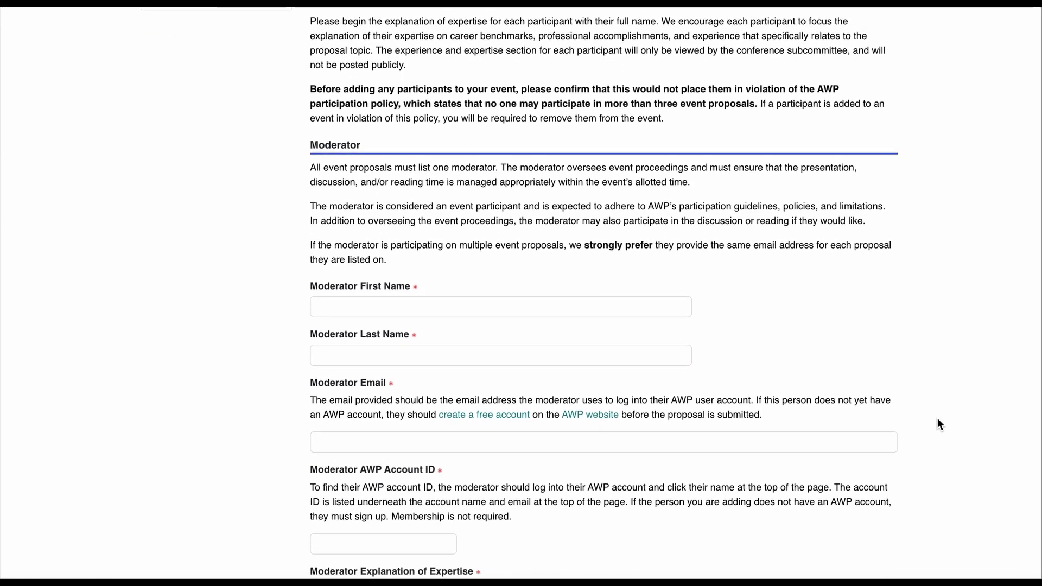
pyautogui.click(492, 192)
pyautogui.write('Jane')
pyautogui.click(496, 238)
pyautogui.write('doe')
pyautogui.press('BackSpace')
pyautogui.press('BackSpace')
pyautogui.press('BackSpace')
pyautogui.write('Doe')
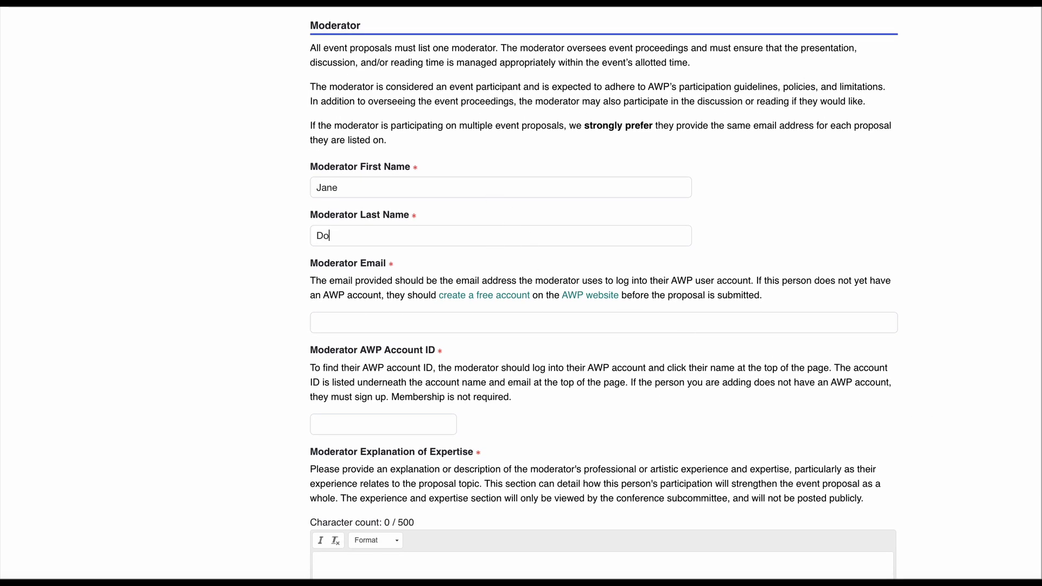
pyautogui.click(474, 327)
pyautogui.write('janedoe@te')
pyautogui.write('st.org')
pyautogui.write('181808')
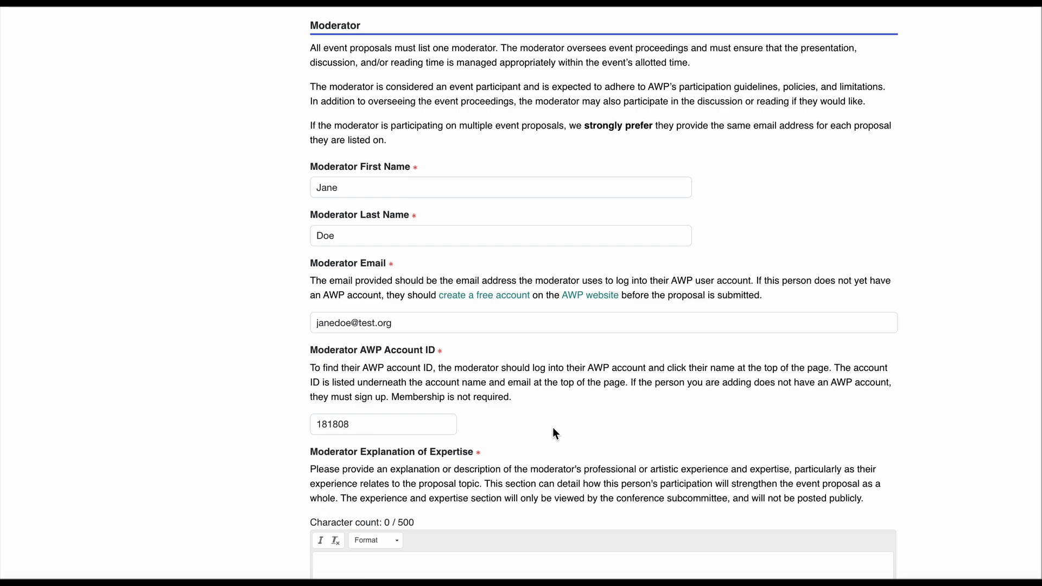
# Step: Write the moderator's expertise: has worked as a literary agent for over 20 years
pyautogui.scroll(-5, 553, 428)
pyautogui.click(526, 438)
pyautogui.write('Jane Does')
pyautogui.press('BackSpace')
pyautogui.press('BackSpace')
pyautogui.write('has worked as a literary agent ')
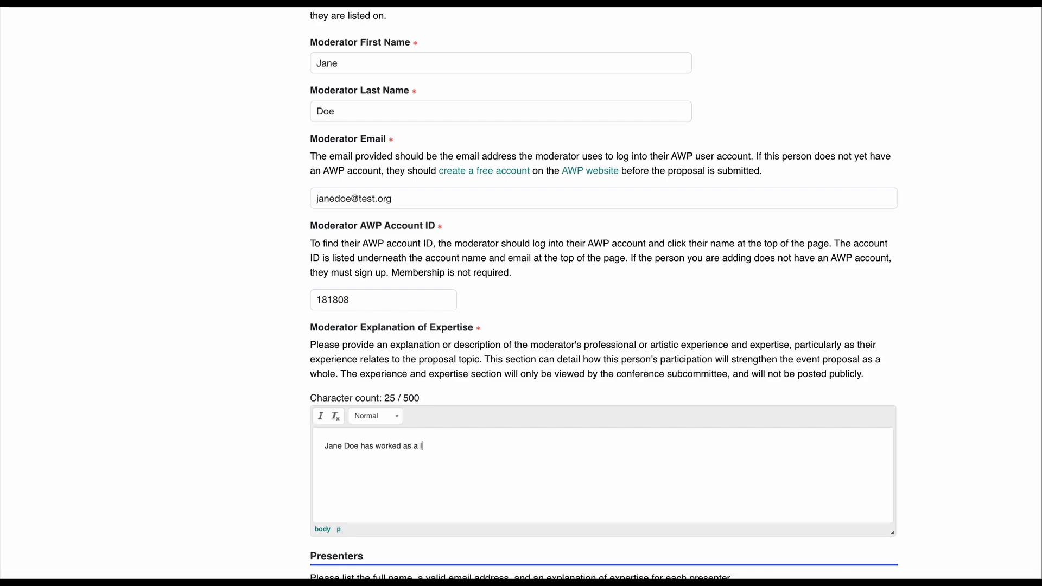
pyautogui.write('for over 20 years')
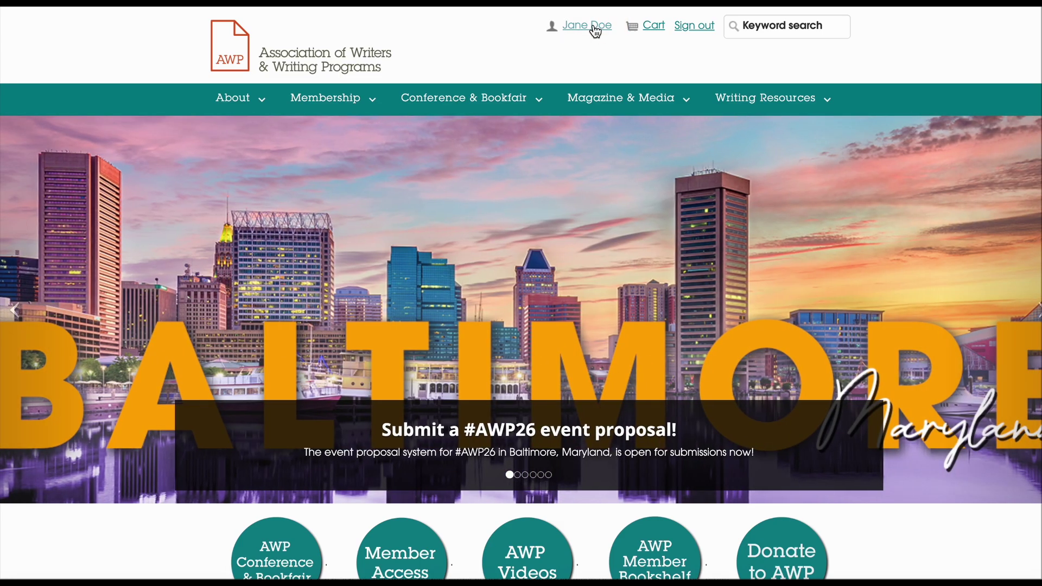
# Step: Open the account profile page to look up the AWP account ID
pyautogui.click(595, 27)
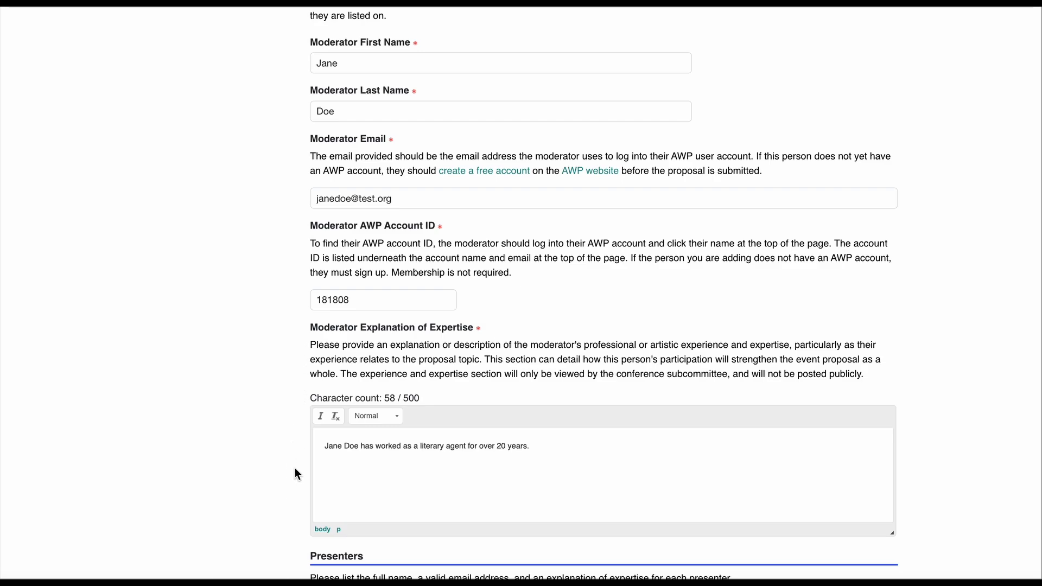
# Step: Start a new presenter with the Events Manager's first name, last name and e-mail address
pyautogui.scroll(-7, 295, 473)
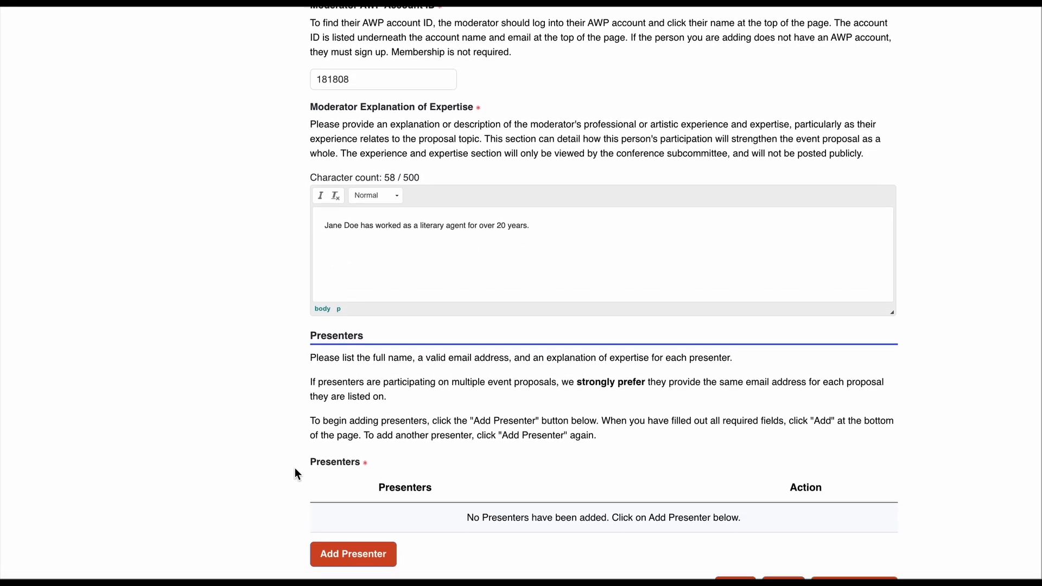
pyautogui.scroll(-1, 295, 468)
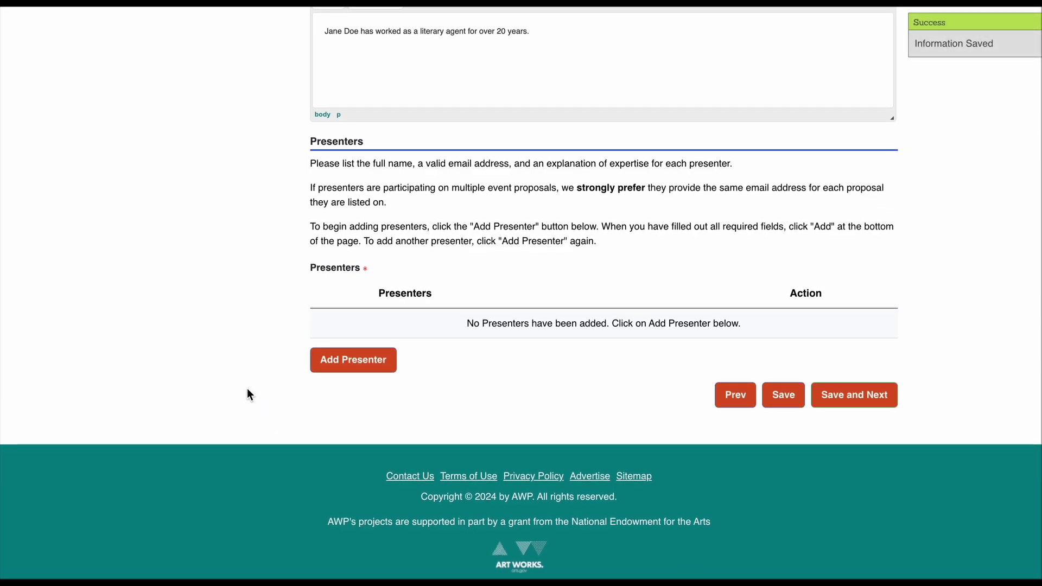
pyautogui.click(351, 365)
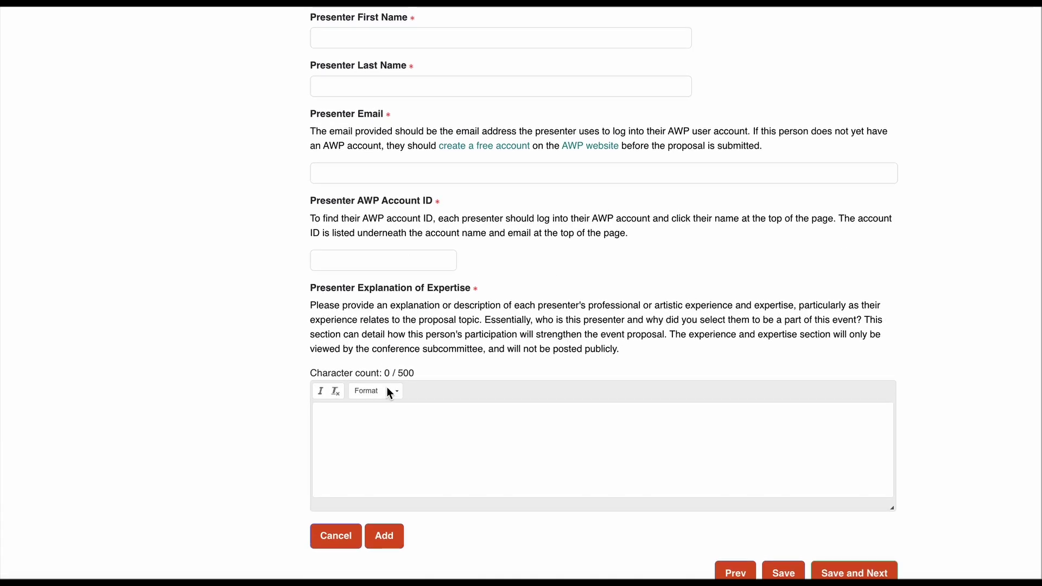
pyautogui.click(334, 67)
pyautogui.write('Events')
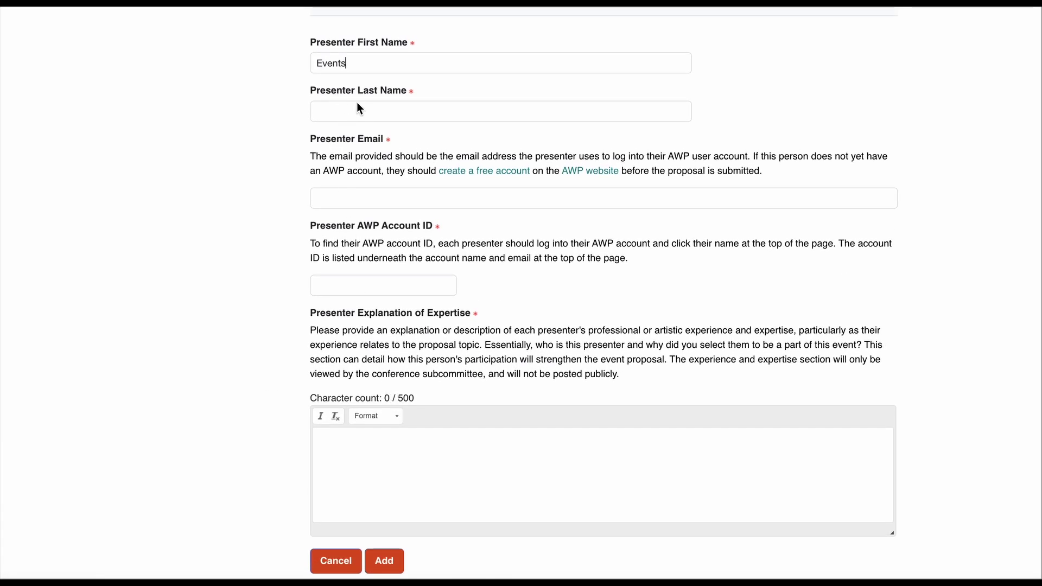
pyautogui.click(357, 104)
pyautogui.write('Manag')
pyautogui.click(383, 199)
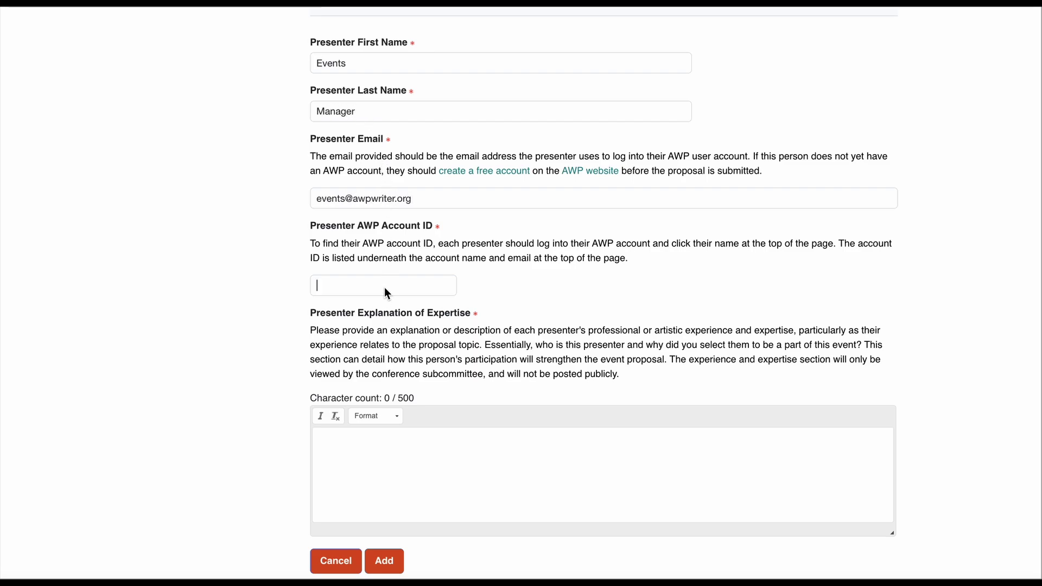
# Step: Enter the presenter's account ID and expertise 'The AWP Events Manager coordinates the Writer to Agent program.', then add
pyautogui.click(385, 288)
pyautogui.write('37037')
pyautogui.click(405, 464)
pyautogui.write('The AWP ')
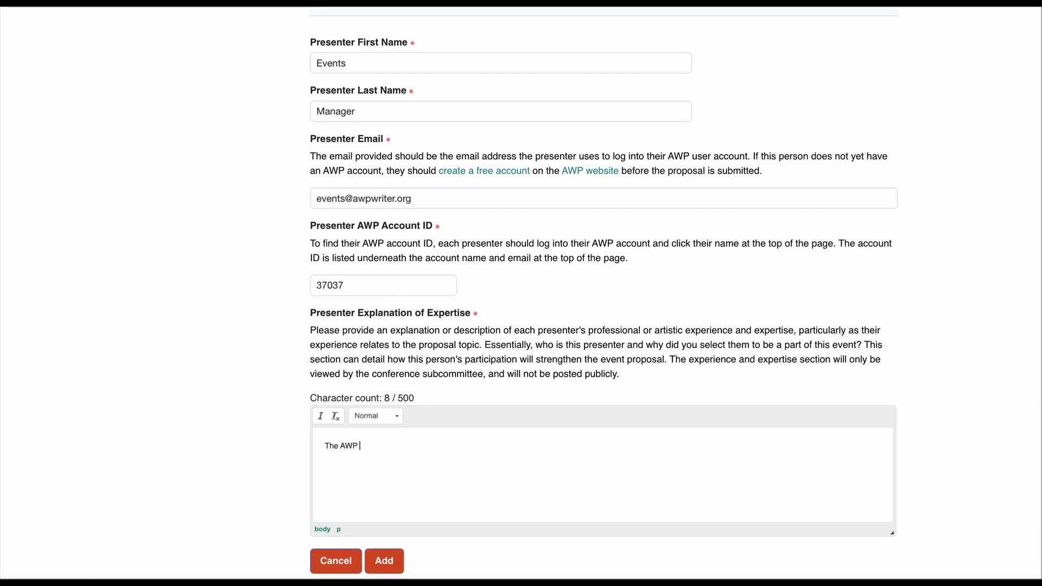
pyautogui.write('Events Manager coordinates th')
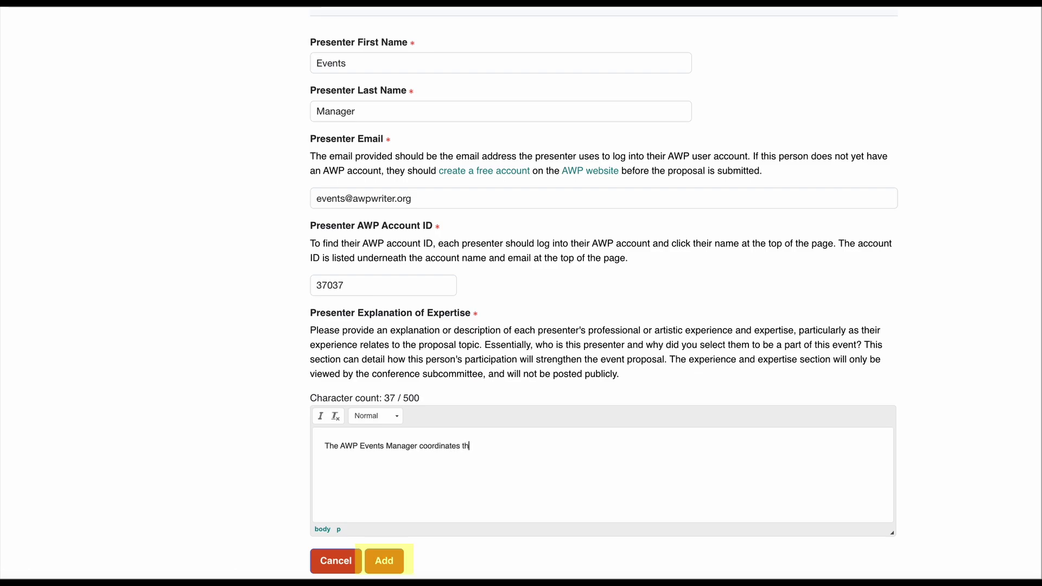
pyautogui.write('e Writer to Agent program.')
pyautogui.click(383, 561)
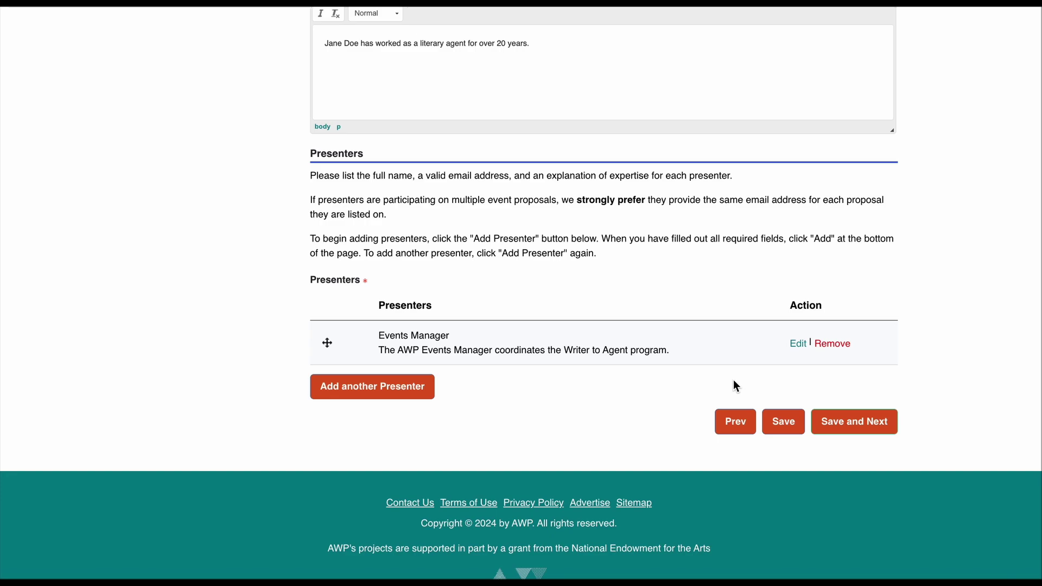
# Step: Edit the Events Manager's expertise to read 'AWP Writer to Agent program' and update the entry
pyautogui.click(799, 344)
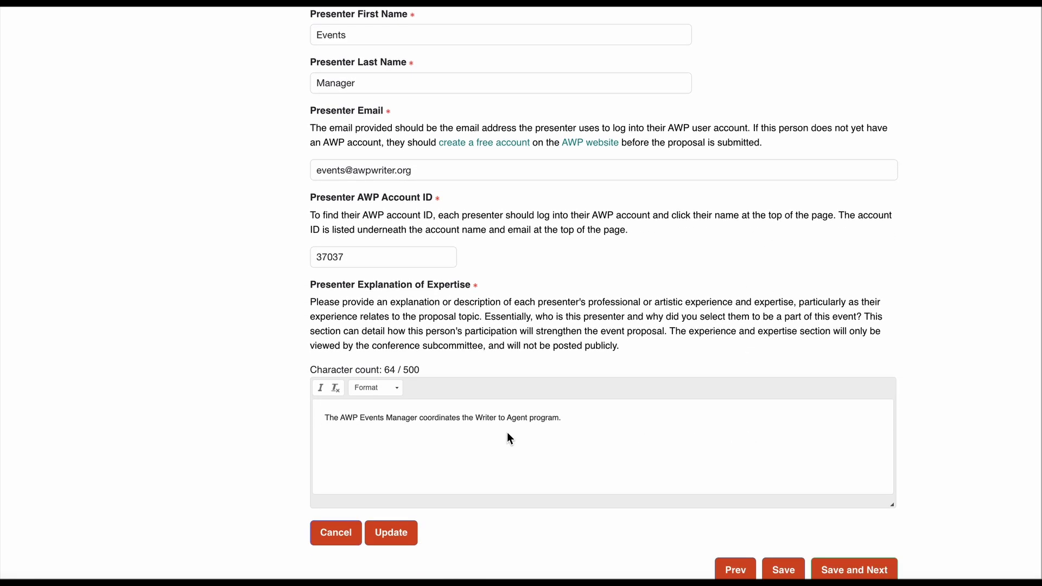
pyautogui.click(477, 416)
pyautogui.write('AWP')
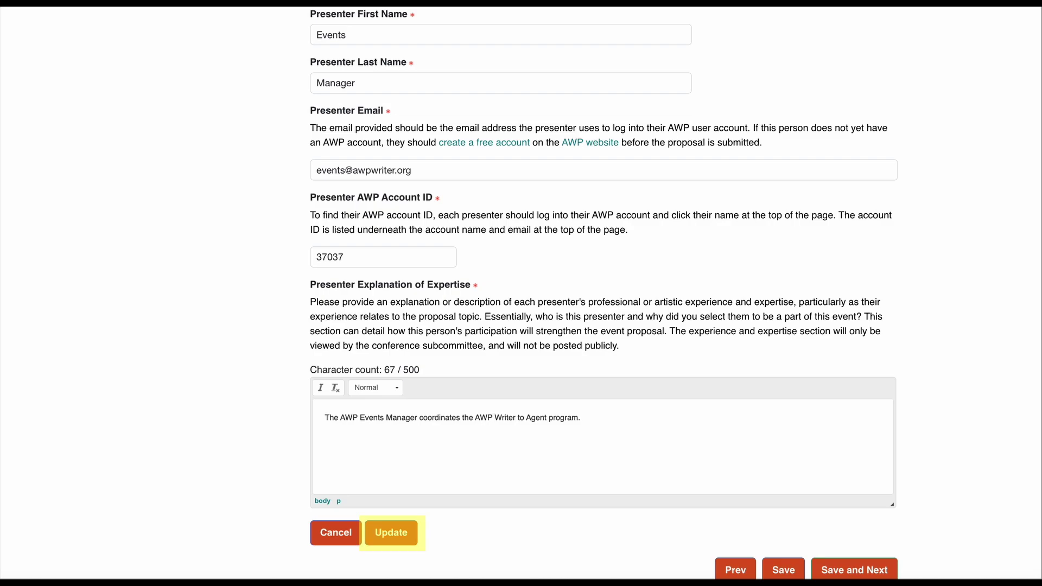
pyautogui.click(401, 539)
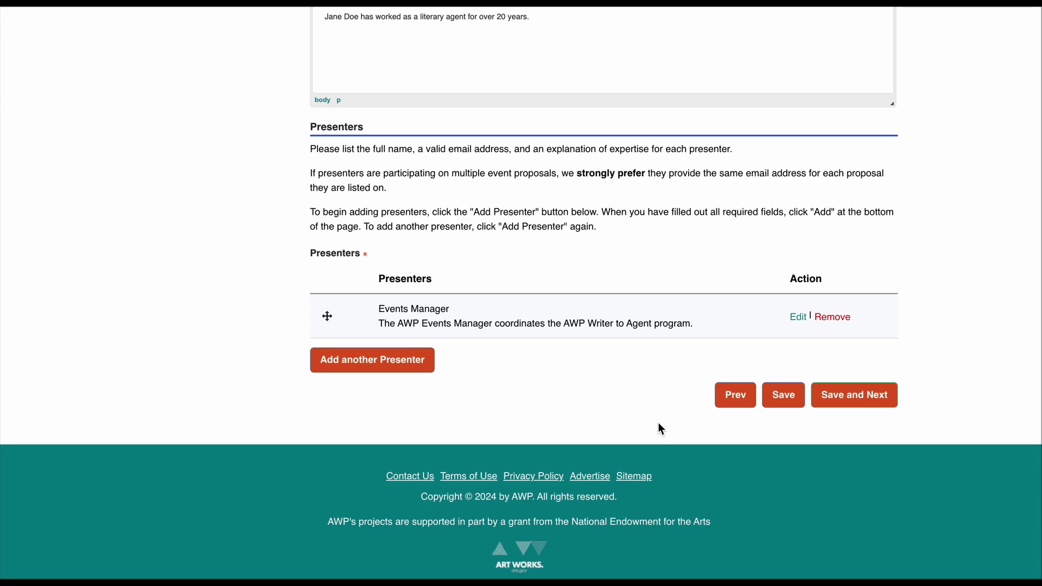
# Step: Review the moderator and presenter entries, then save the Event Participants step
pyautogui.scroll(2, 658, 424)
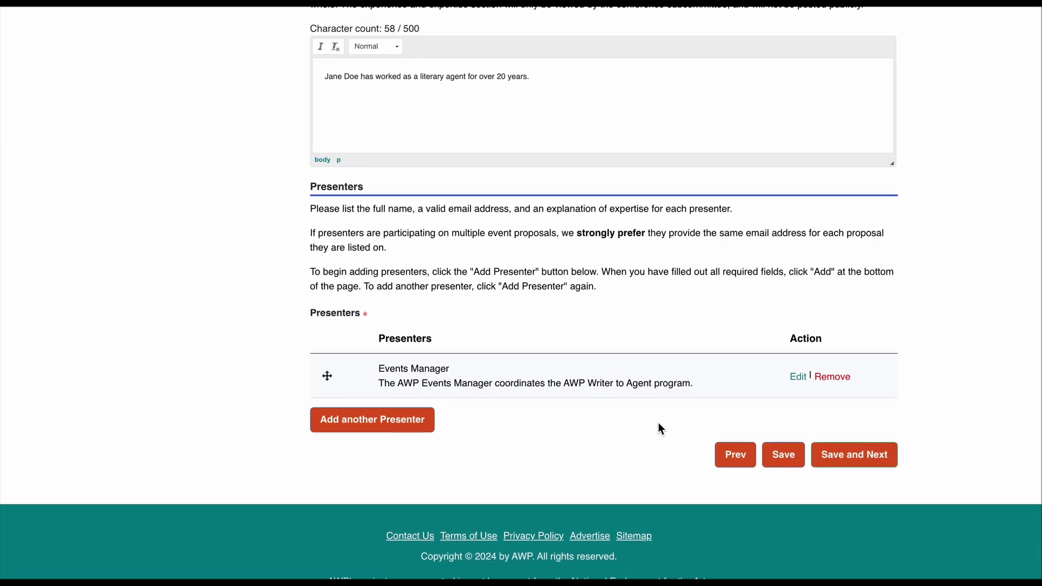
pyautogui.scroll(1, 659, 424)
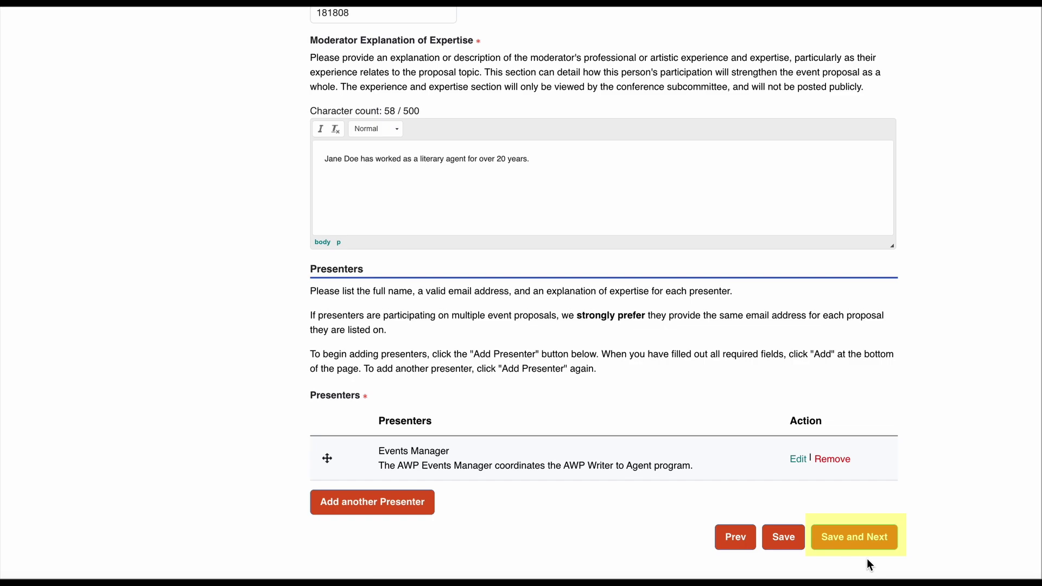
pyautogui.click(868, 539)
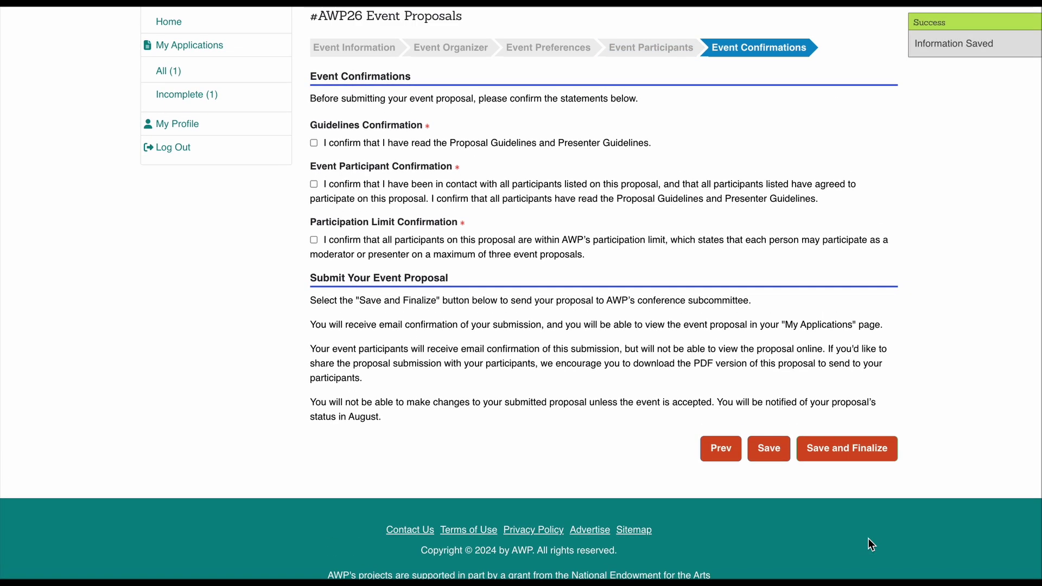
# Step: Scroll up through the Event Confirmations step to review the three confirmation statements
pyautogui.scroll(2, 937, 387)
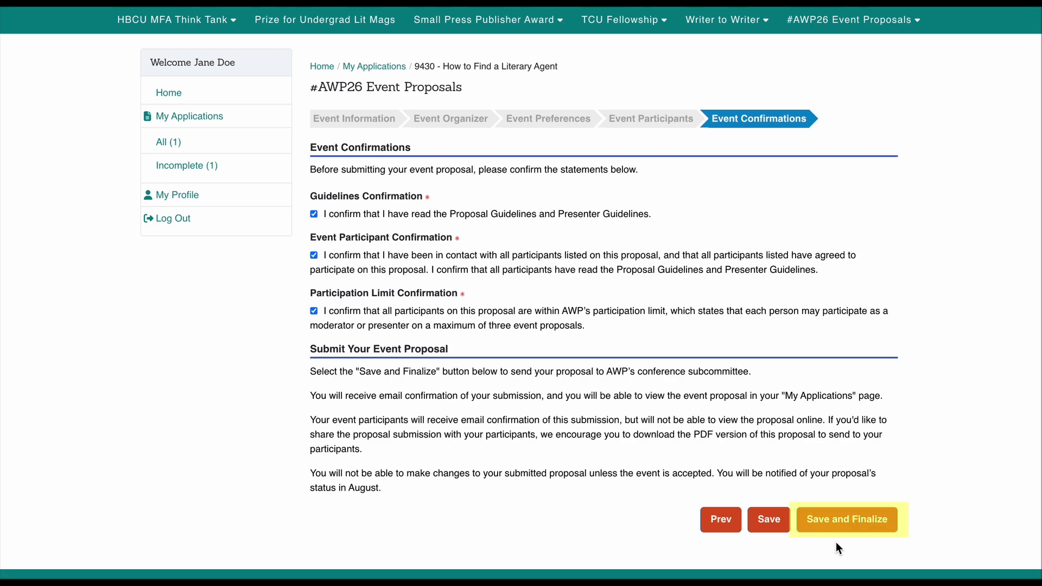
# Step: Finalize and confirm the 'How to Find a Literary Agent' proposal, then view it under Complete (1)
pyautogui.click(843, 529)
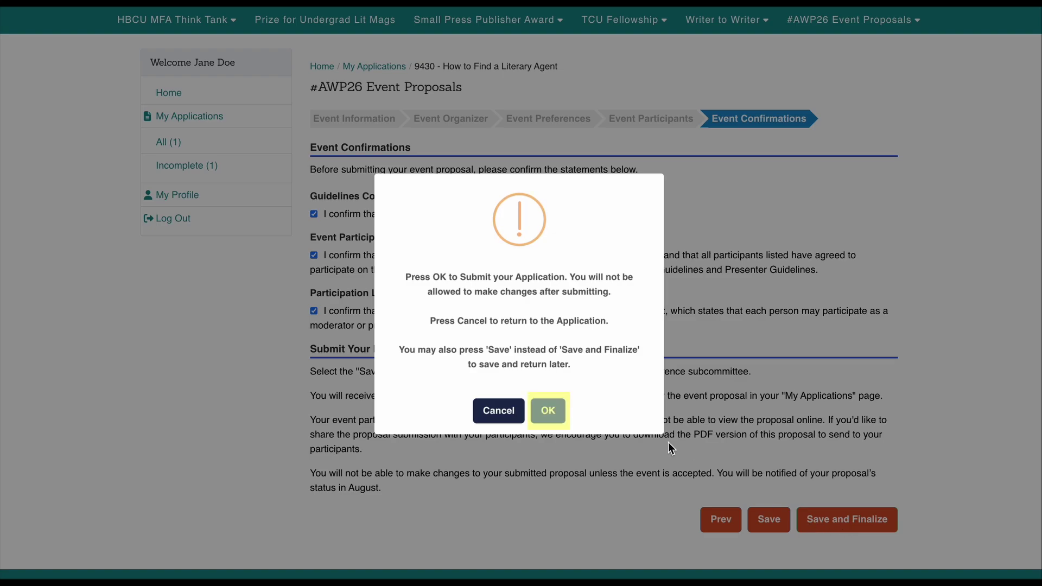
pyautogui.click(557, 414)
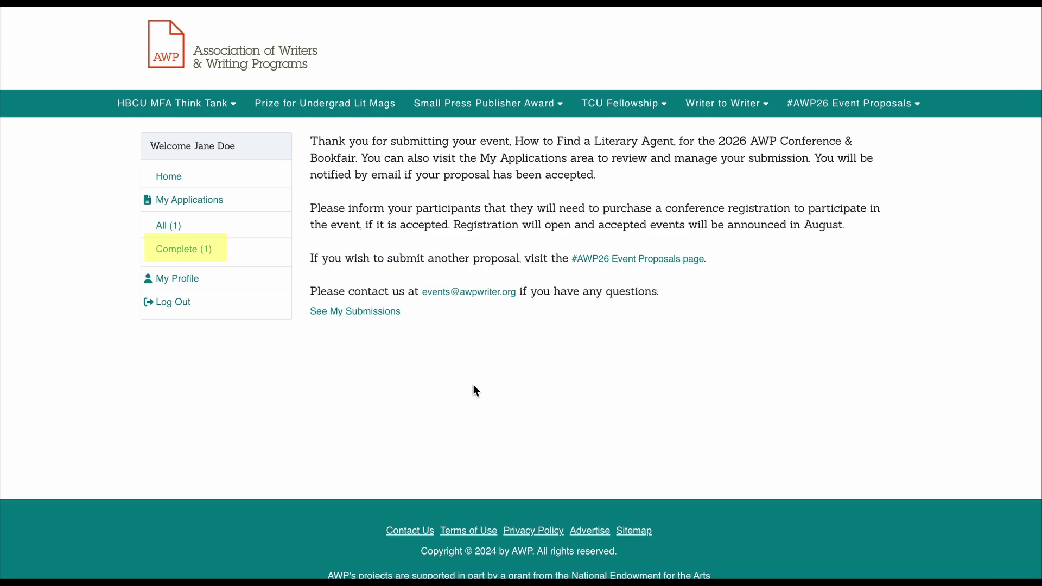
pyautogui.click(190, 251)
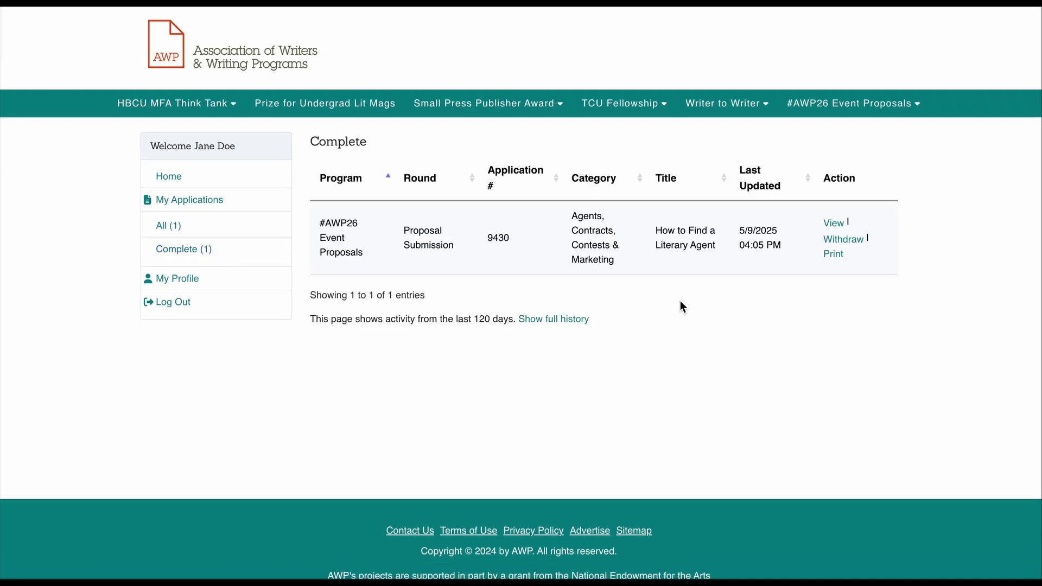